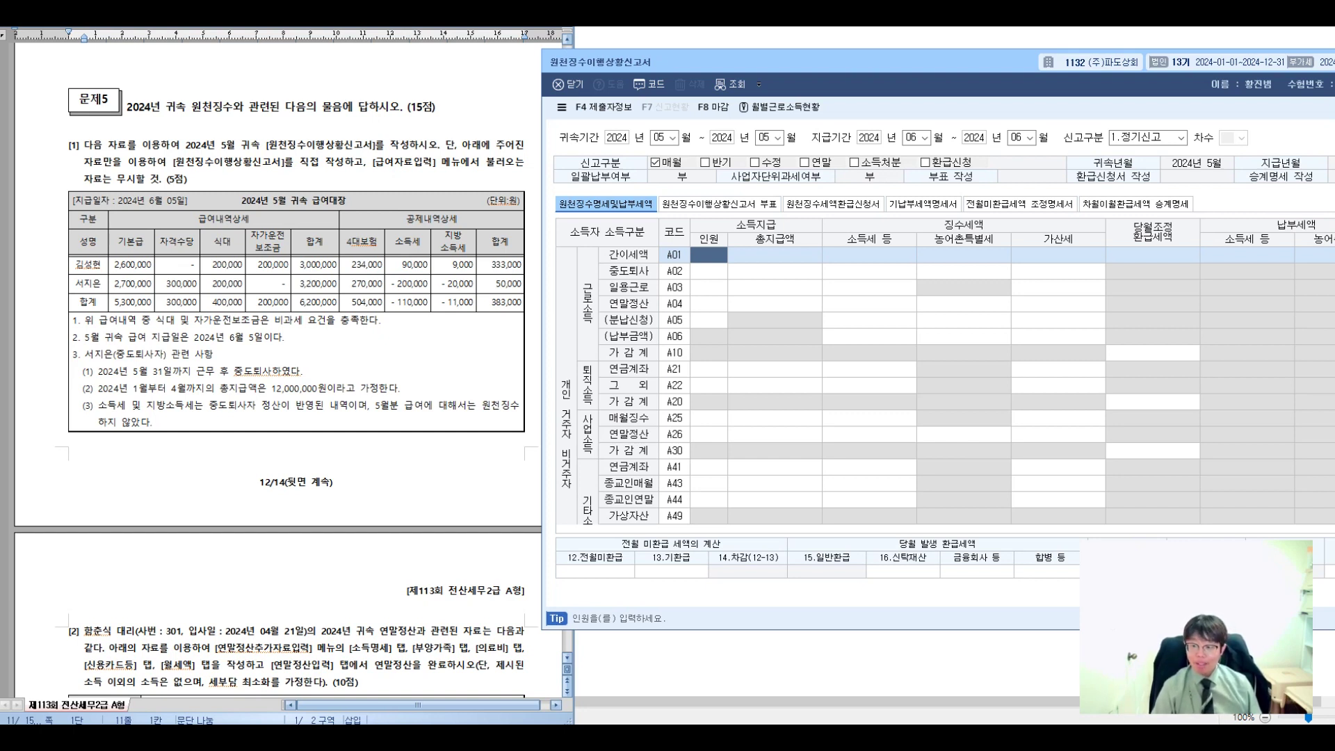
Read note 1 under the May 2024 payroll table about the meal and self-driving allowances meeting the tax-exemption requirements
click(143, 264)
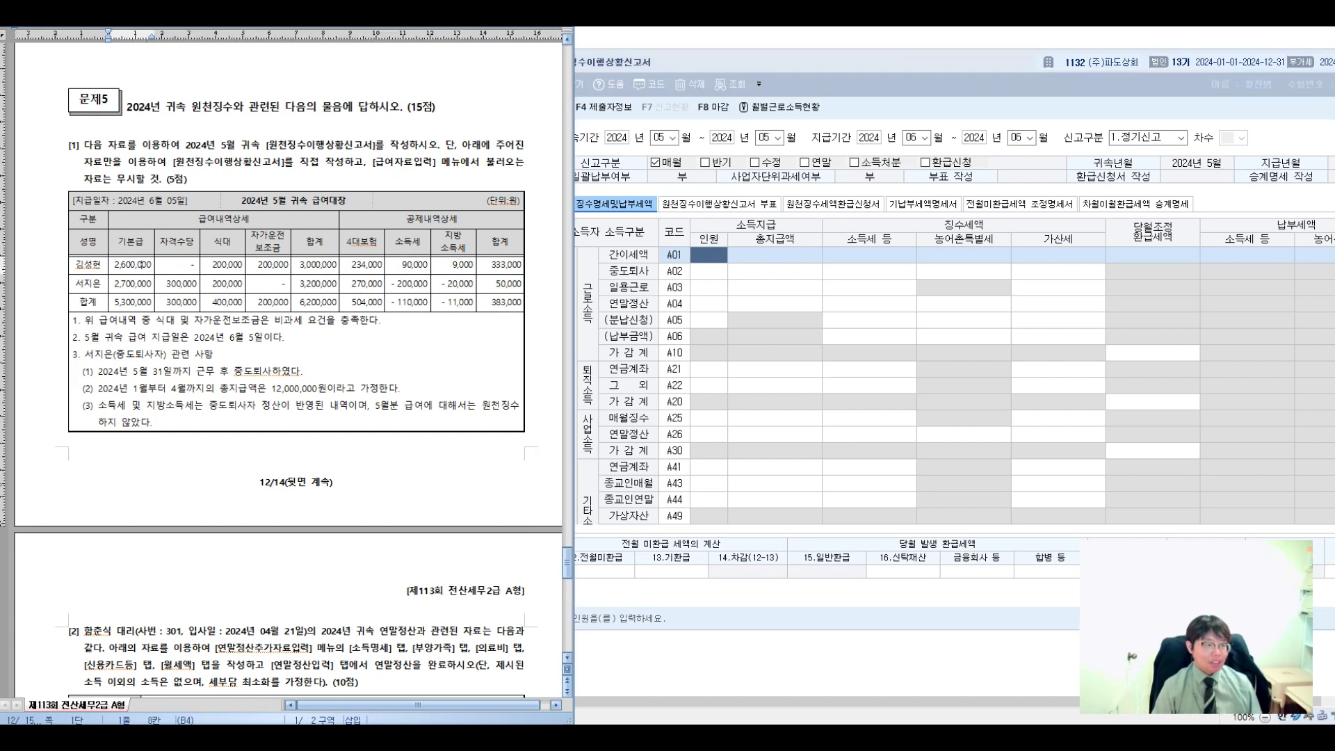
click(94, 320)
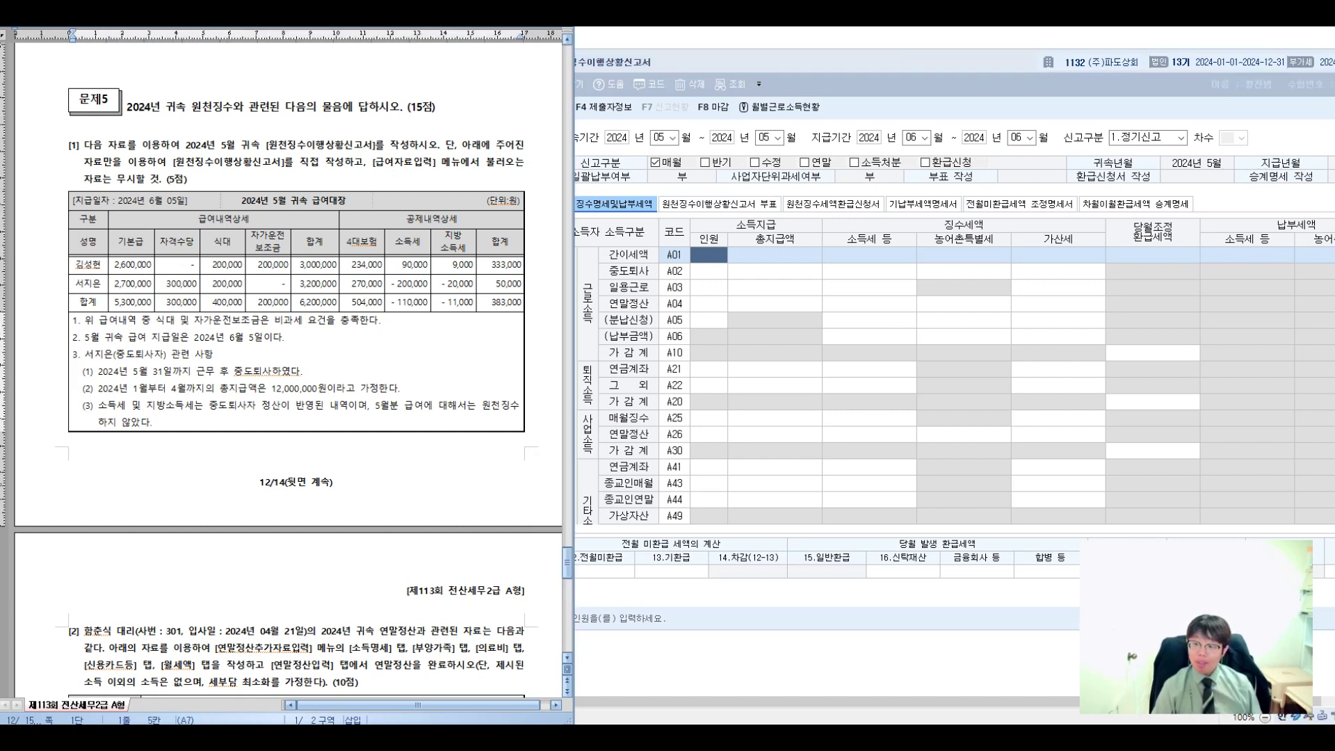
key(ctrl+shift+Right)
key(ctrl+shift+Right)
key(ctrl+shift+Right)
key(ctrl+shift+Right)
key(ctrl+shift+Right)
key(ctrl+shift+Right)
key(ctrl+shift+Right)
key(ctrl+shift+Right)
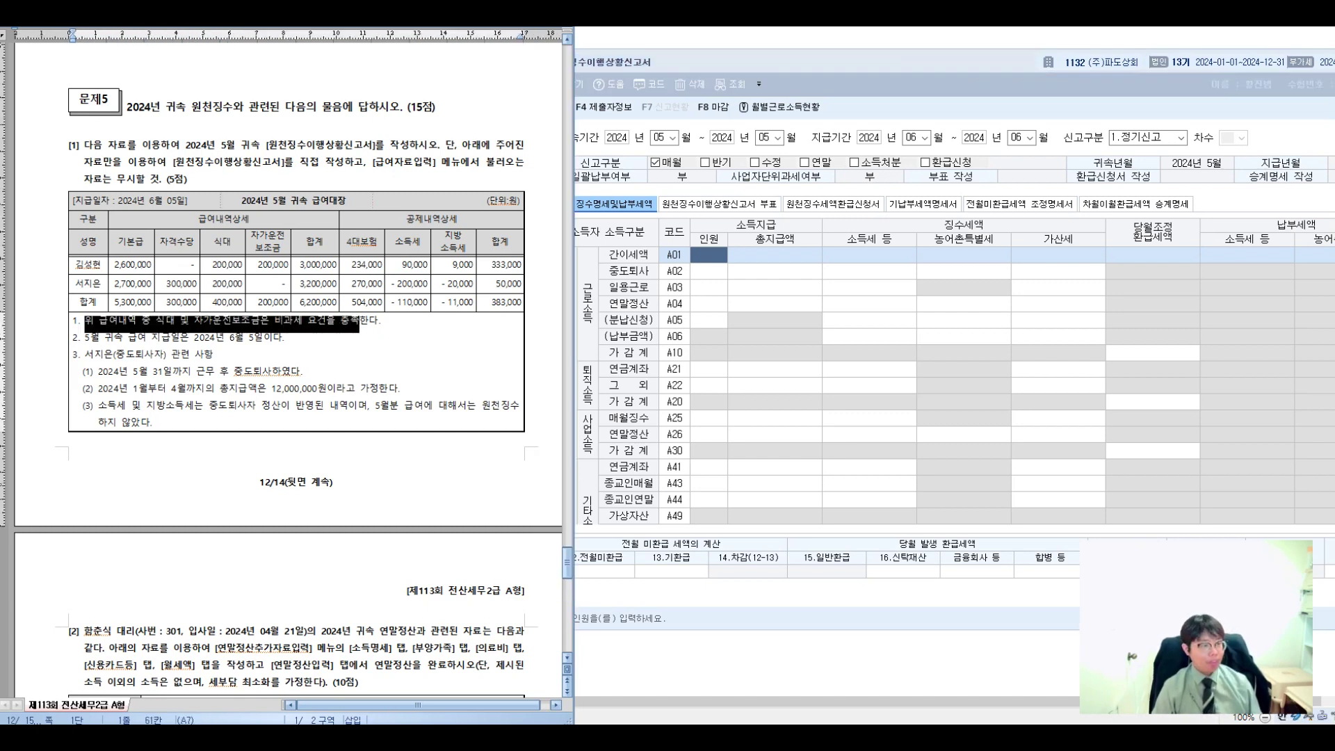
key(End)
key(Home)
key(shift+Right)
key(shift+Right)
key(shift+Right)
key(shift+Right)
key(shift+Right)
key(shift+Right)
key(shift+Right)
key(shift+Right)
key(shift+Right)
key(shift+Right)
key(shift+Right)
key(shift+Right)
key(shift+Right)
key(shift+Right)
key(shift+Right)
key(shift+Right)
key(shift+Right)
key(shift+Right)
key(shift+Right)
key(shift+Right)
key(shift+Right)
key(shift+Right)
key(shift+Right)
key(shift+Right)
key(shift+Right)
key(shift+Right)
key(shift+Right)
key(shift+Right)
key(End)
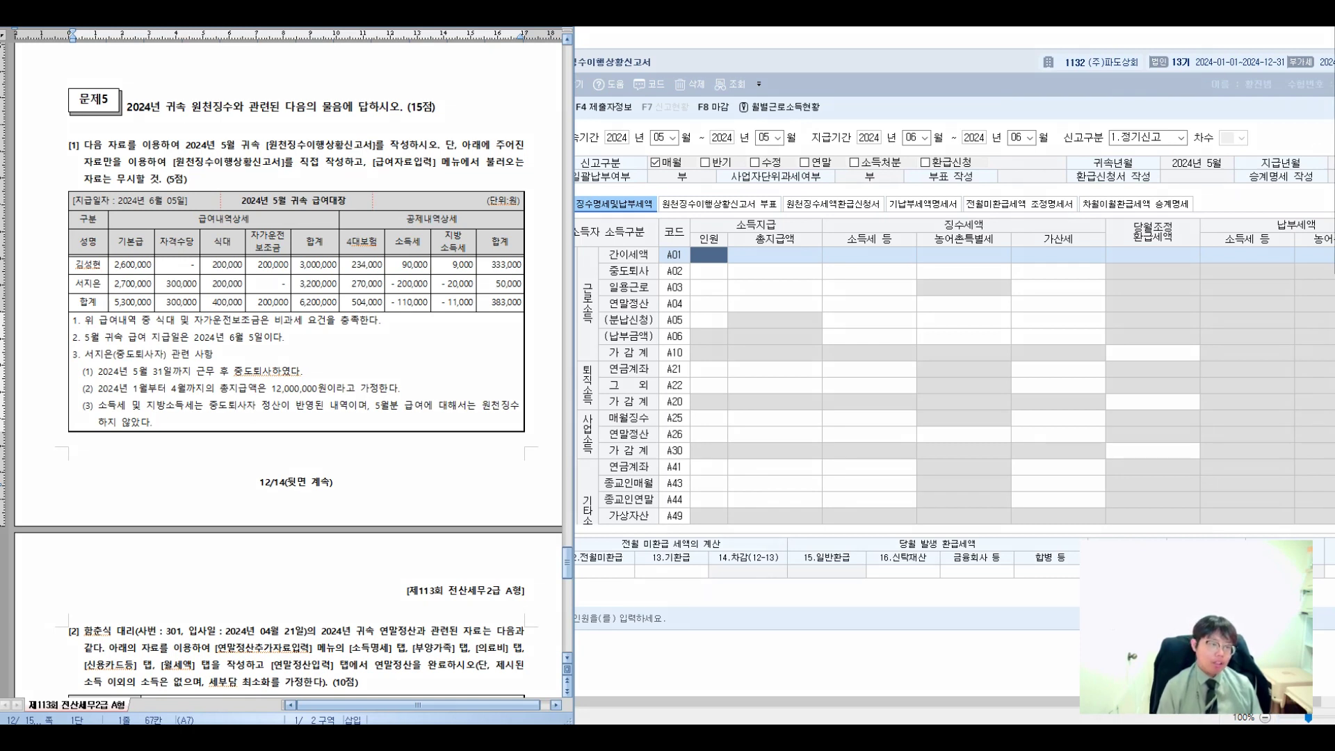
Examine the 식대 and 자가운전보조금 columns of the payroll table as non-taxable items to include or exclude
mouse_move(223, 227)
mouse_down()
mouse_move(219, 215)
mouse_move(265, 234)
mouse_up()
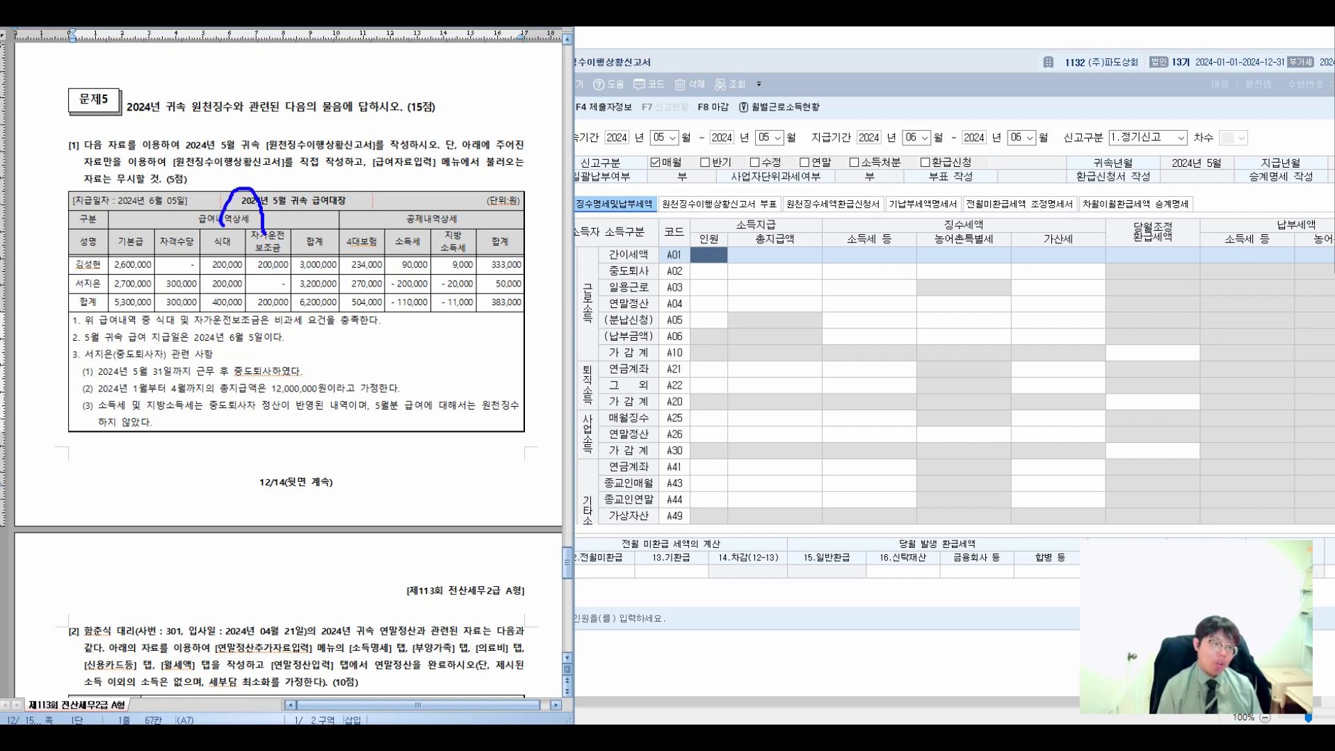
mouse_move(229, 142)
mouse_down()
mouse_move(249, 162)
mouse_move(243, 184)
mouse_move(271, 157)
mouse_move(278, 178)
mouse_up()
drag(279, 142, 286, 164)
mouse_move(223, 105)
mouse_down()
mouse_move(243, 90)
mouse_move(236, 126)
mouse_move(250, 121)
mouse_up()
drag(256, 89, 272, 109)
mouse_move(268, 89)
mouse_down()
mouse_move(286, 123)
mouse_move(203, 159)
mouse_move(221, 161)
mouse_up()
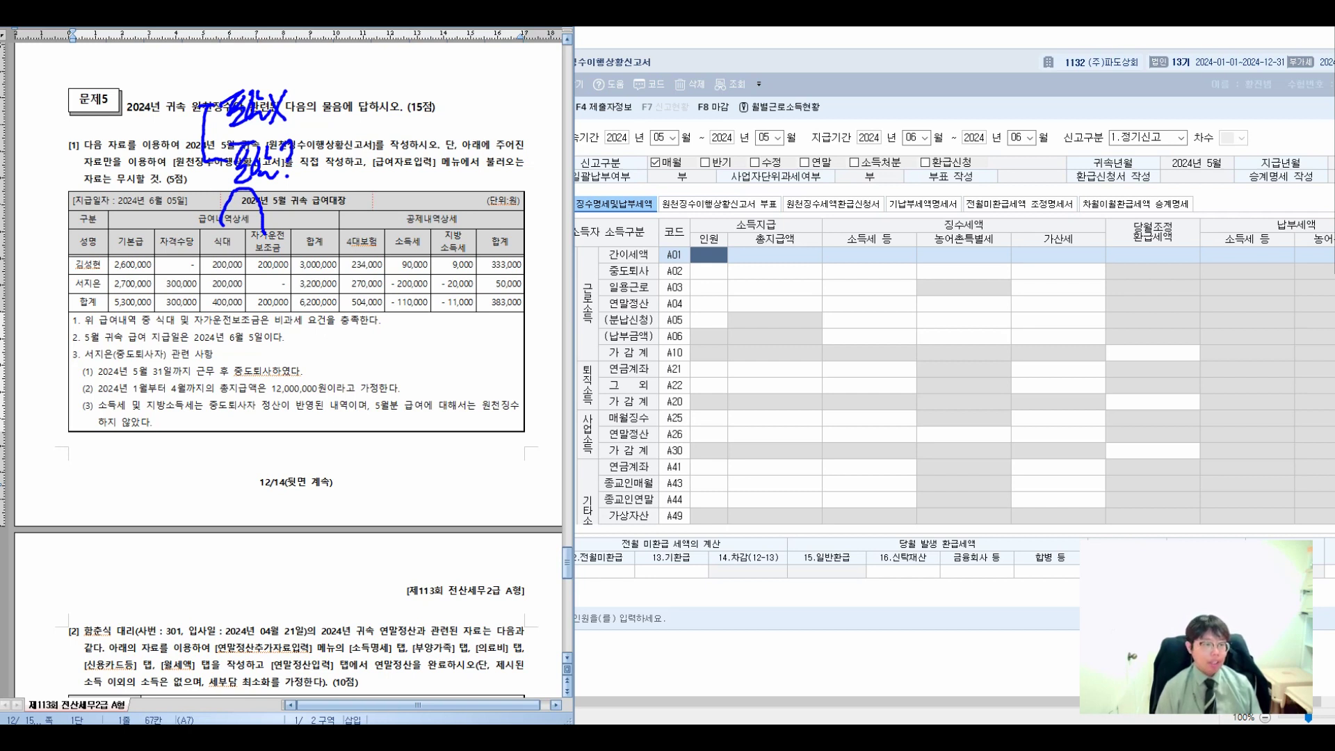
mouse_move(229, 240)
mouse_down()
mouse_move(194, 268)
mouse_move(295, 320)
mouse_move(216, 249)
mouse_up()
drag(209, 328, 208, 355)
mouse_move(224, 327)
mouse_down()
mouse_move(221, 357)
mouse_move(243, 348)
mouse_move(270, 372)
mouse_move(288, 347)
mouse_move(200, 336)
mouse_up()
drag(197, 331, 206, 342)
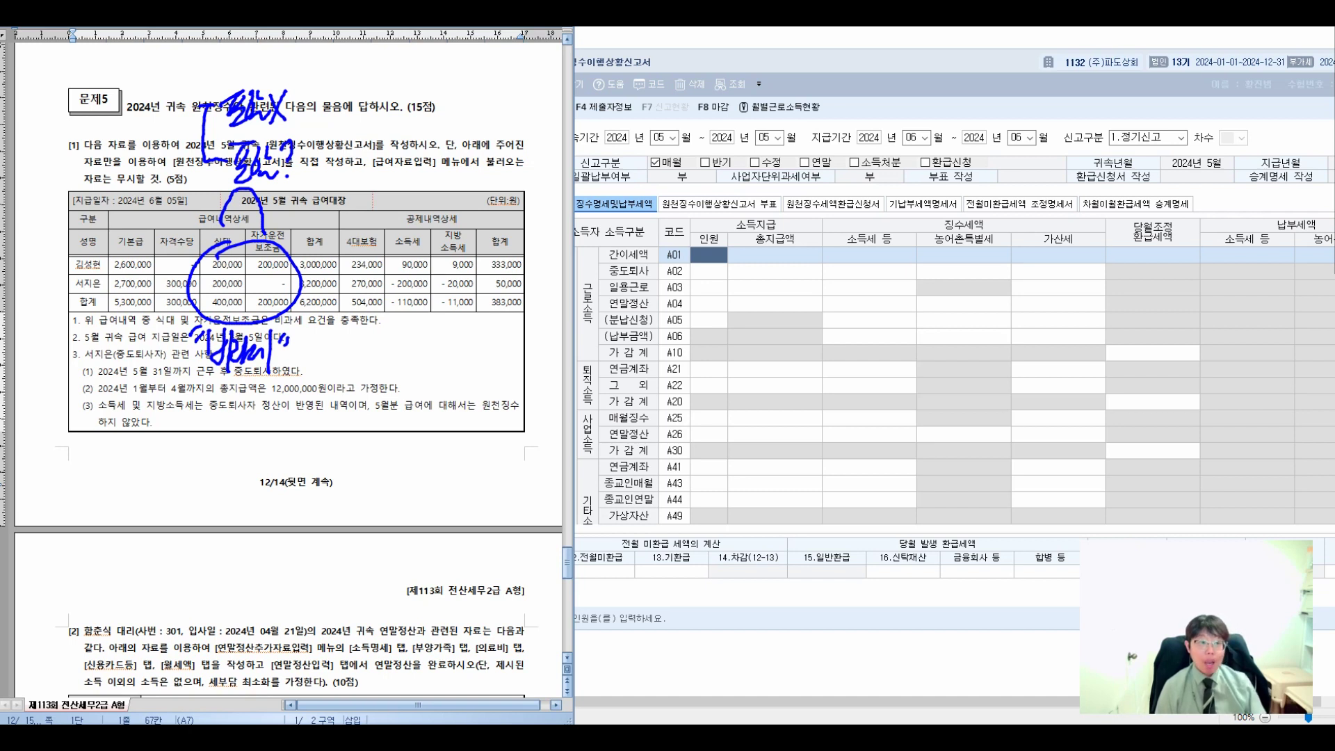
key(Escape)
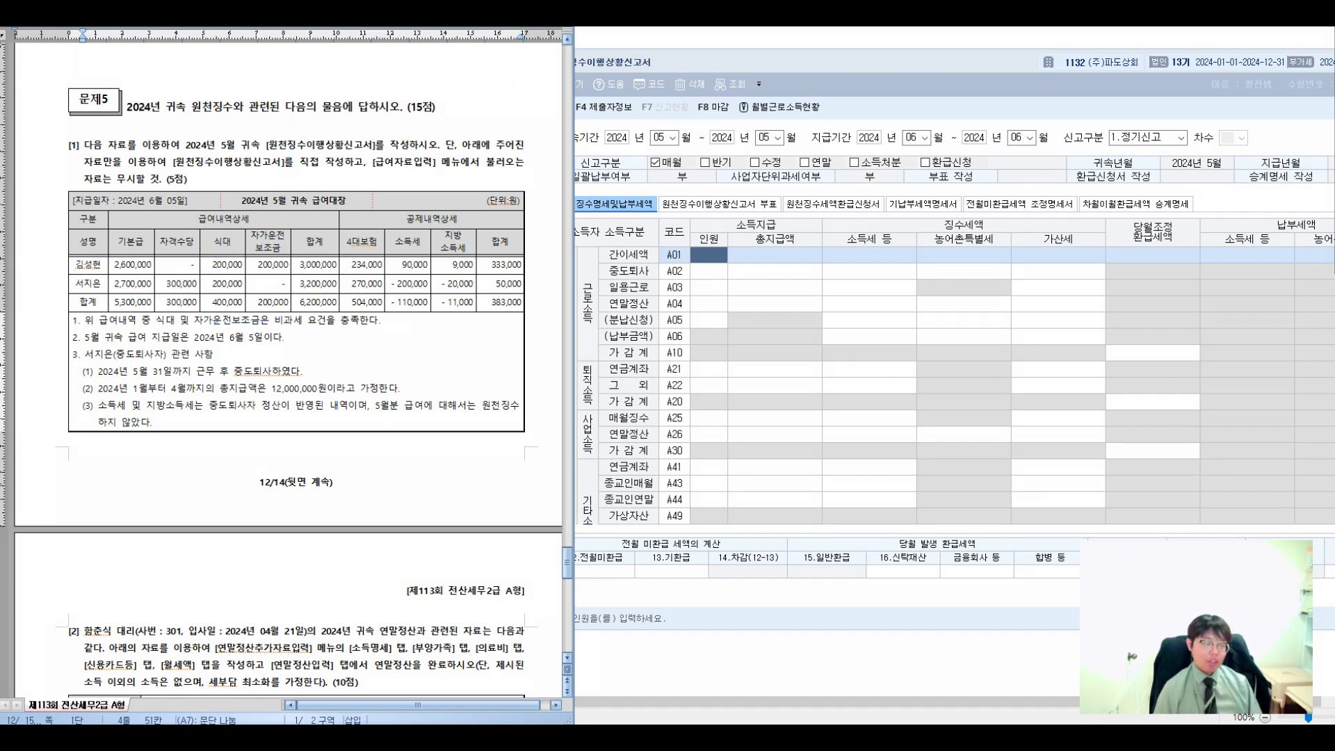
Compare the payroll table's meal allowance and pay total with the 총지급액 column of the withholding tax return
mouse_move(239, 210)
mouse_down()
mouse_move(221, 310)
mouse_move(233, 208)
mouse_up()
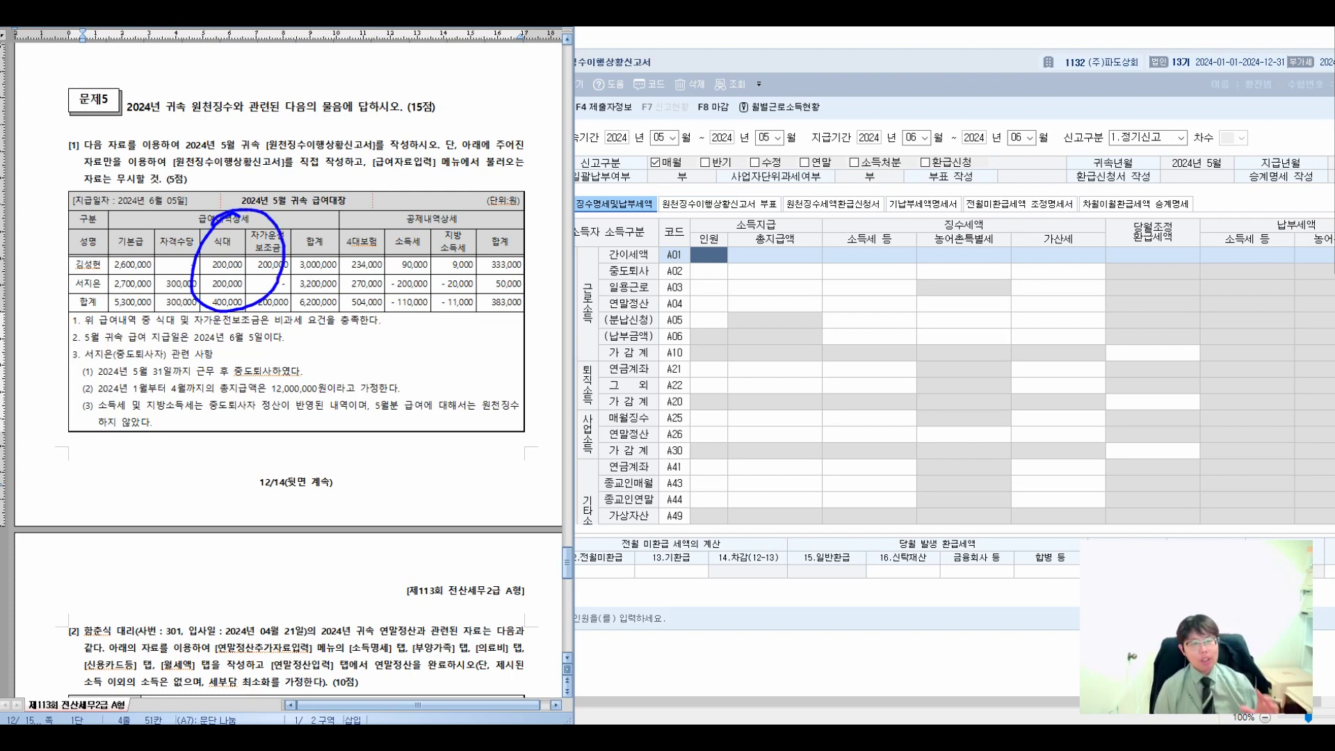
mouse_move(346, 317)
mouse_down()
mouse_move(292, 324)
mouse_move(318, 338)
mouse_up()
drag(361, 296, 398, 285)
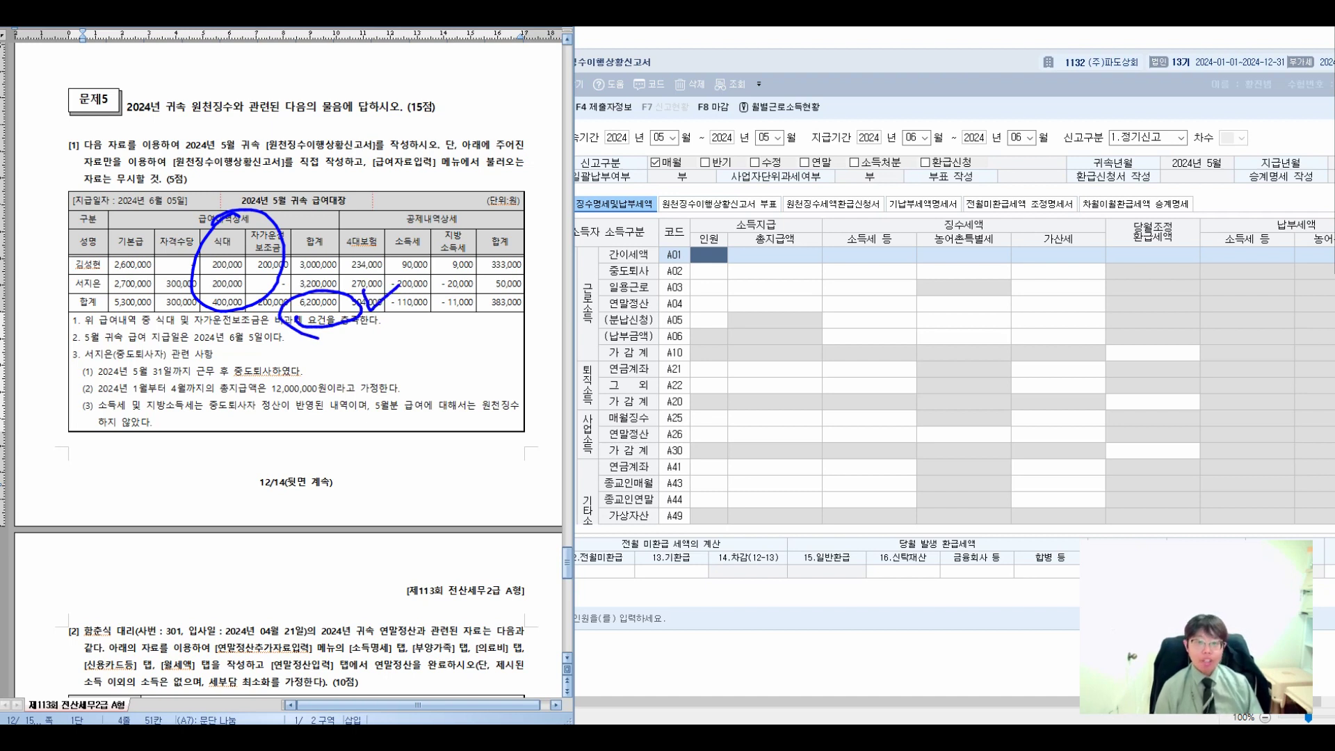
mouse_move(764, 199)
mouse_down()
mouse_move(796, 246)
mouse_move(770, 261)
mouse_up()
drag(661, 150, 657, 184)
drag(684, 148, 702, 198)
mouse_move(714, 152)
mouse_down()
mouse_move(713, 178)
mouse_move(752, 173)
mouse_move(778, 135)
mouse_up()
mouse_move(768, 160)
mouse_down()
mouse_move(771, 194)
mouse_move(800, 192)
mouse_up()
drag(779, 188, 810, 154)
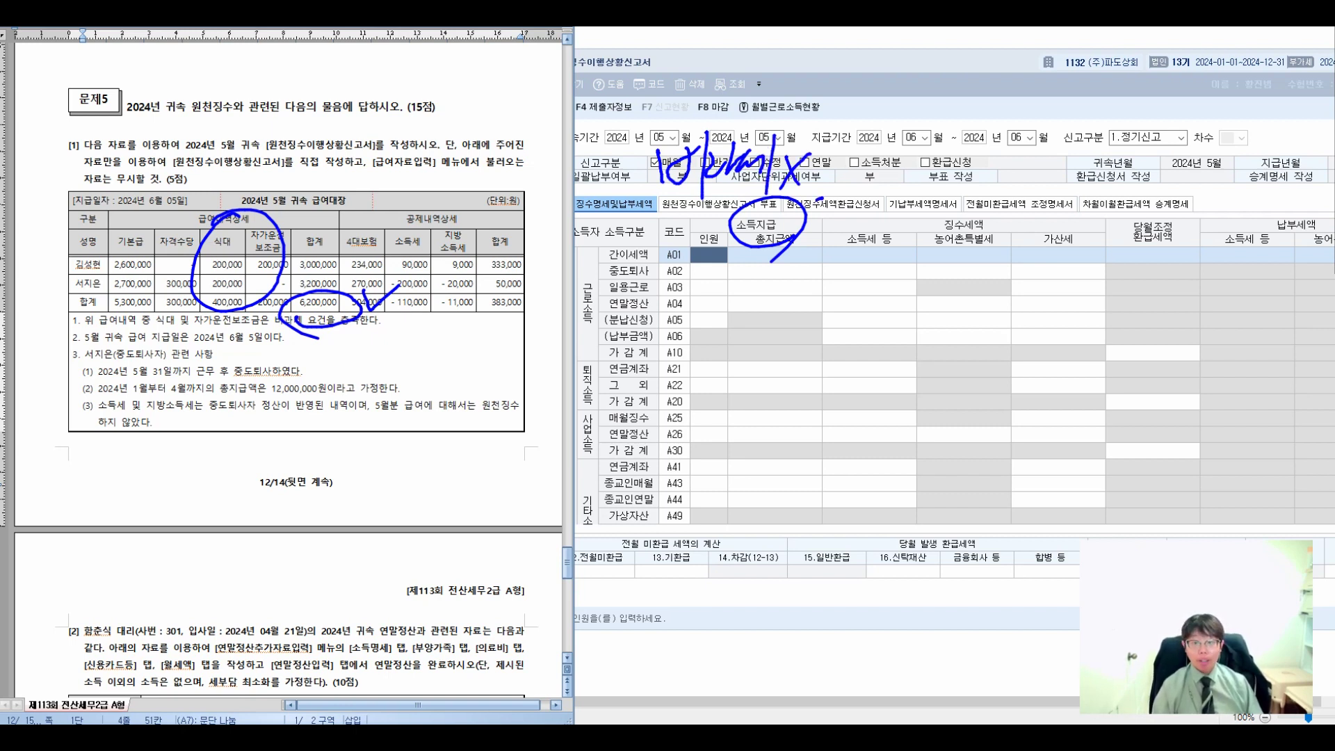
Enter 2 people and a 총지급액 of 6,000,000 in the 간이세액 (A01) row of the withholding tax return
key(alt+Tab)
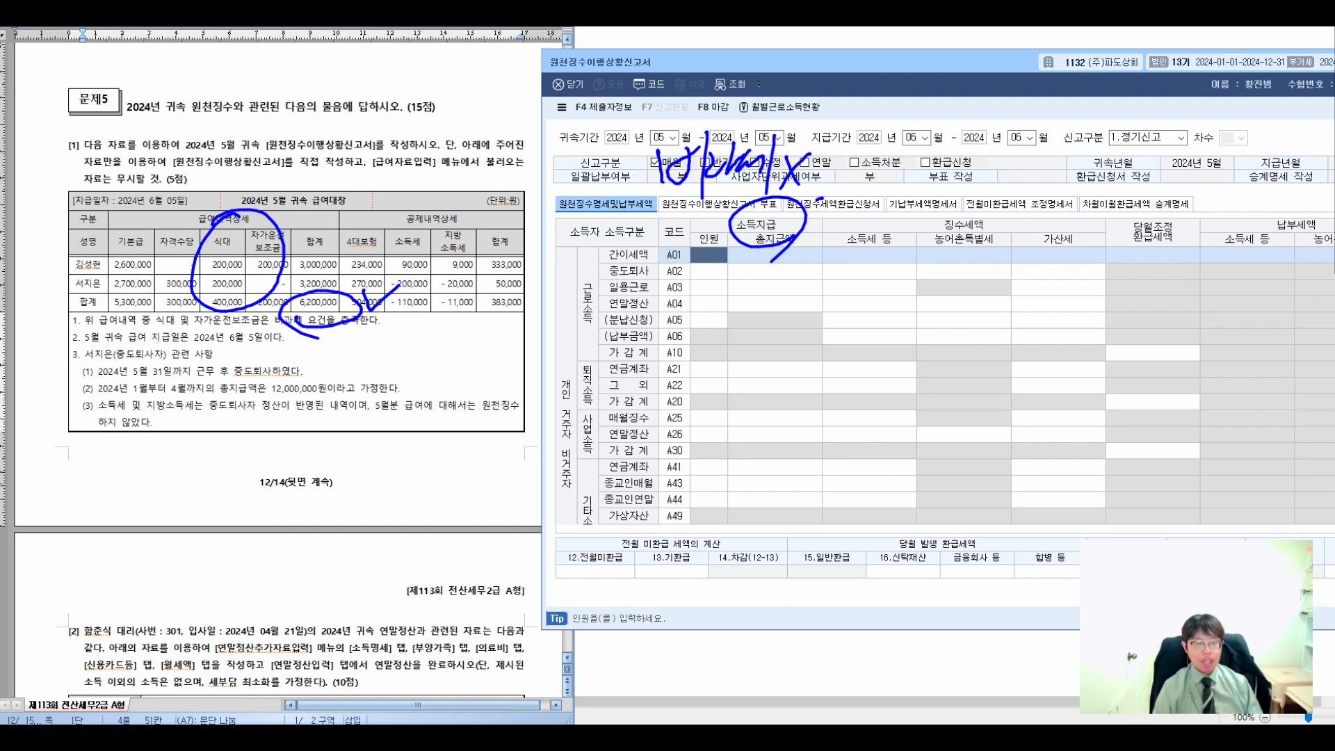
text(2)
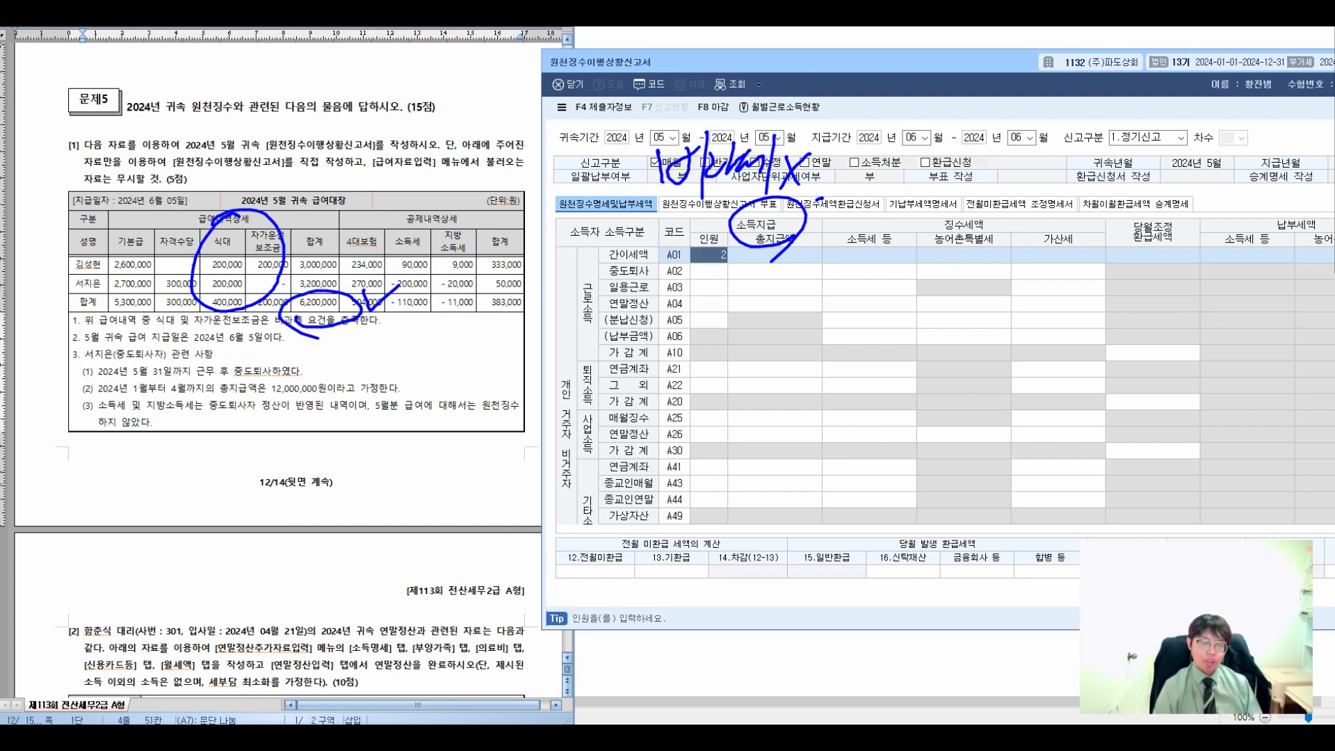
key(Return)
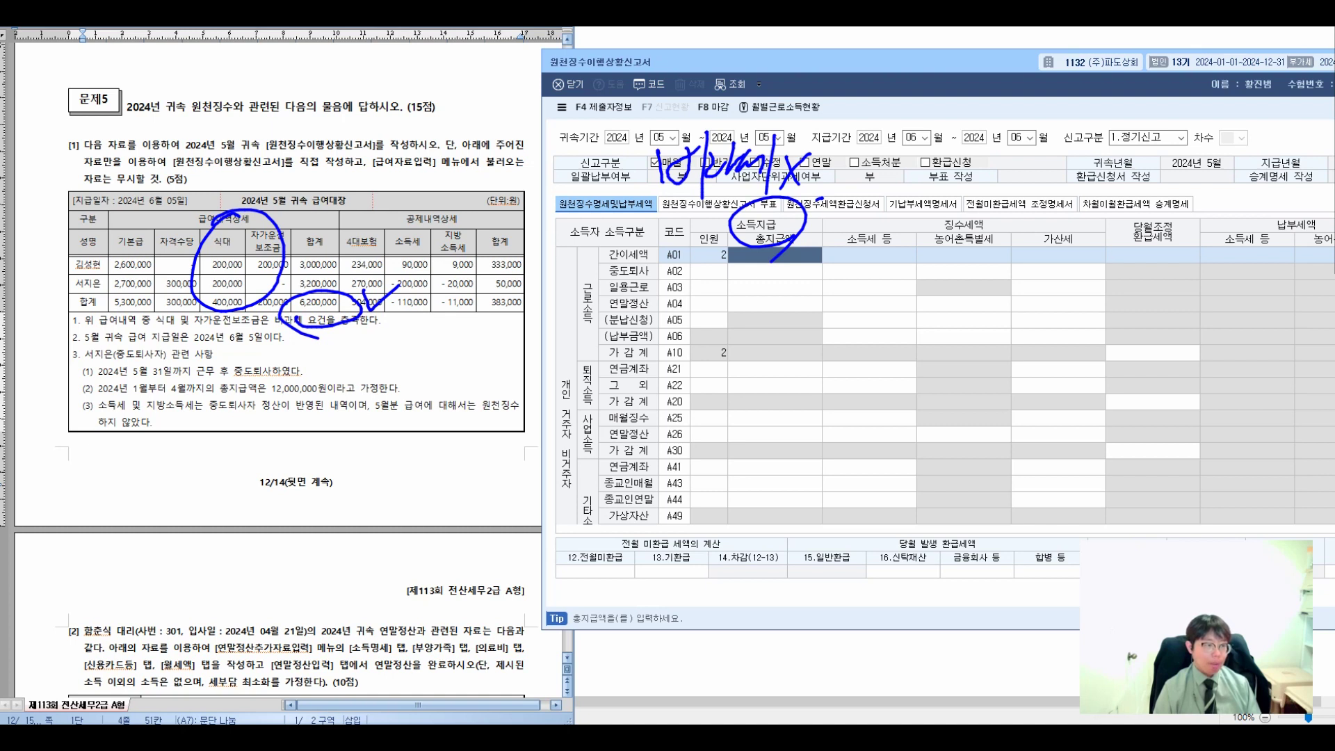
text(6000000)
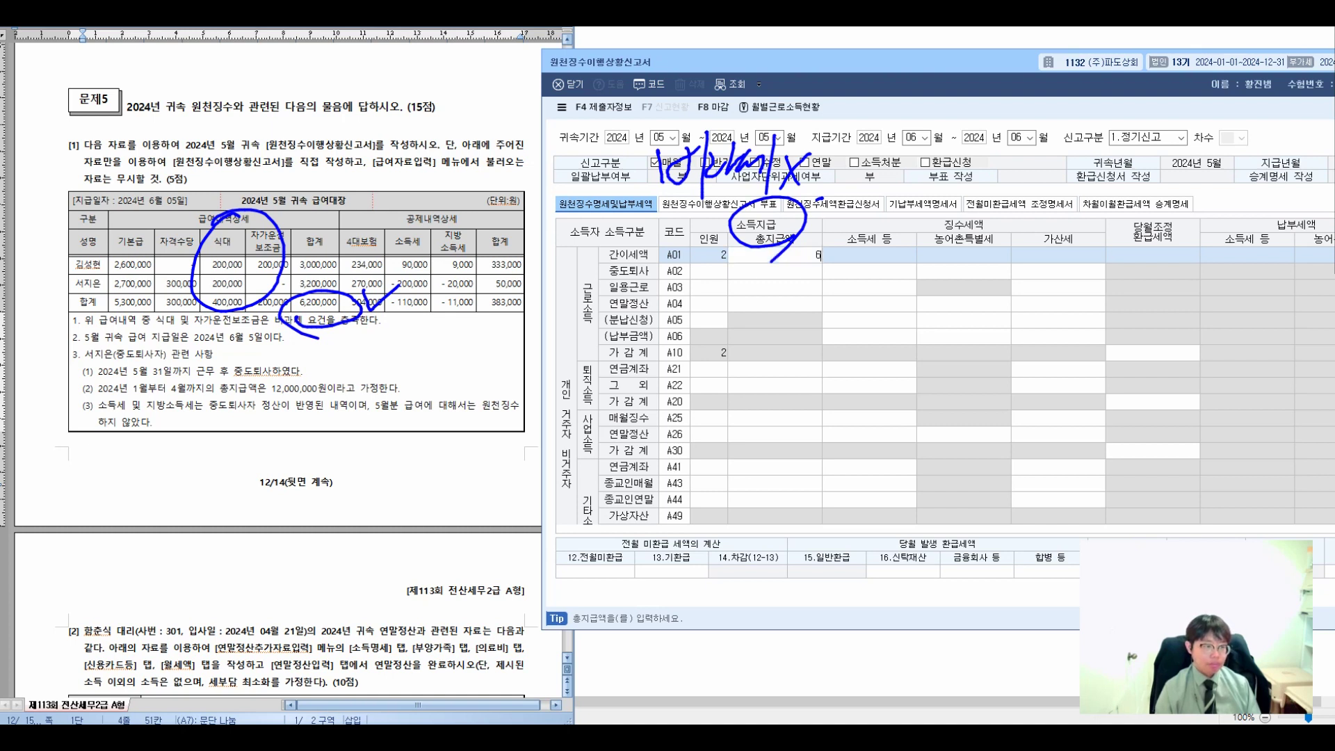
key(Return)
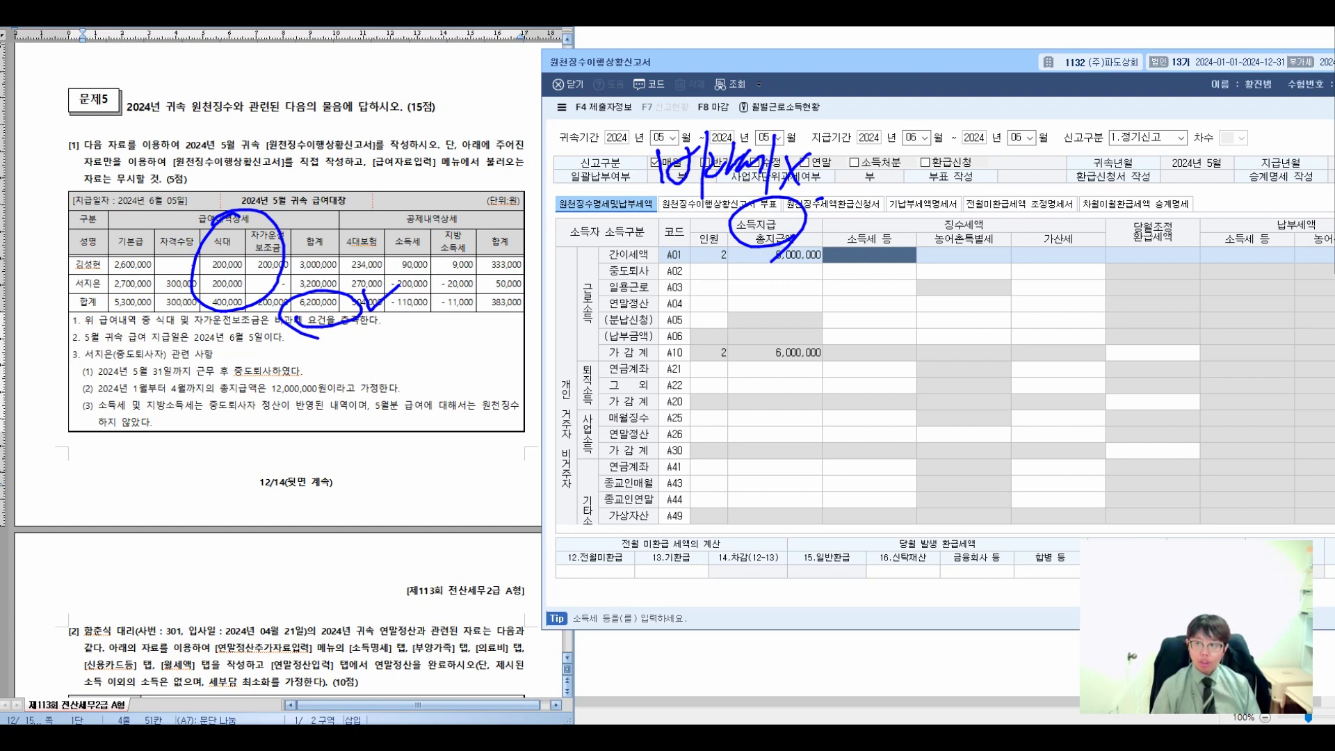
key(Escape)
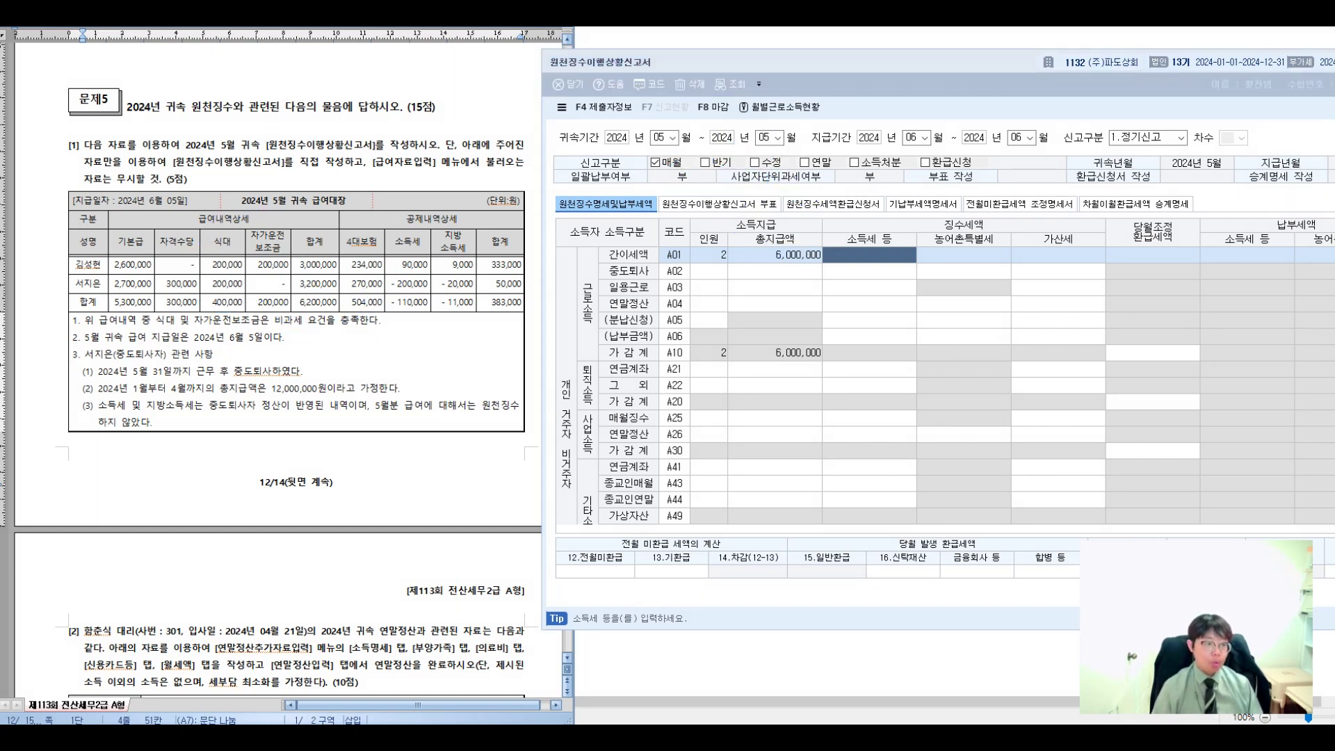
Review how the 식대 column of the payroll table relates to the A01 총지급액 amount
click(774, 254)
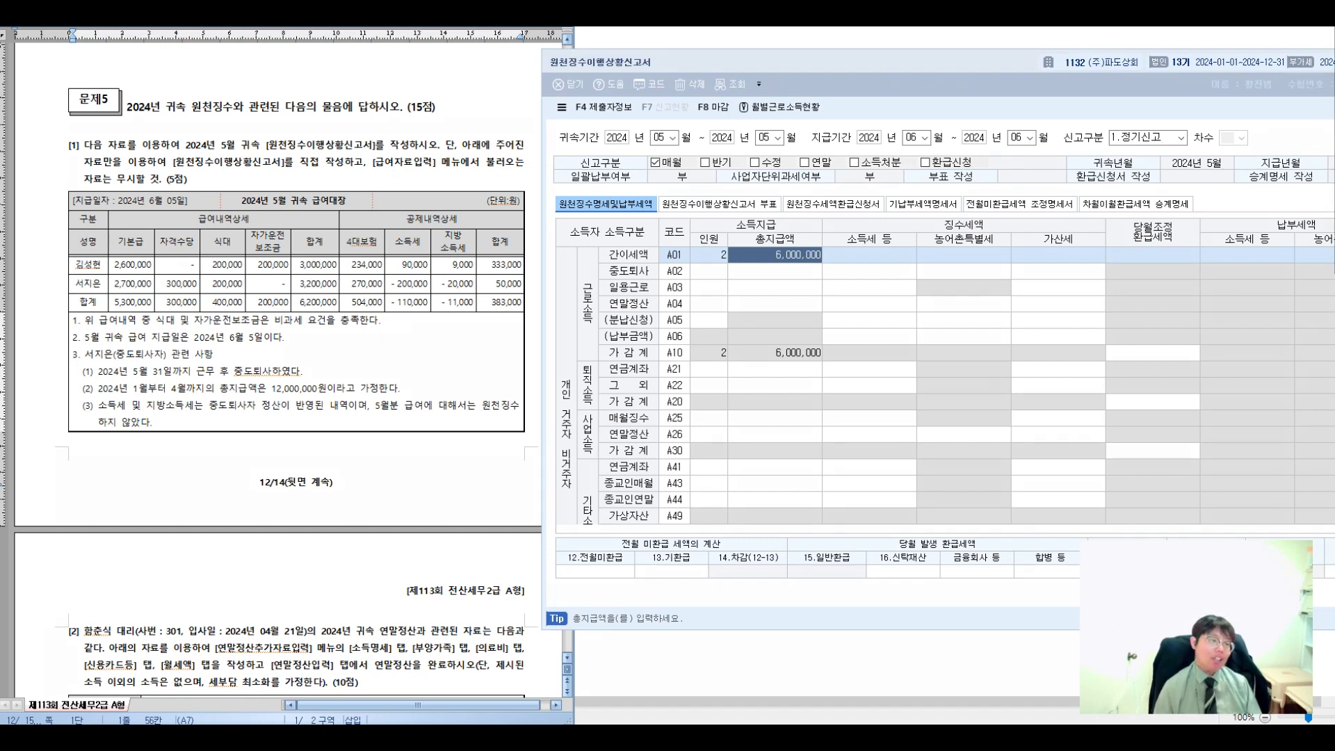
mouse_move(254, 212)
mouse_down()
mouse_move(240, 223)
mouse_move(281, 134)
mouse_move(270, 187)
mouse_move(320, 173)
mouse_up()
drag(326, 120, 327, 174)
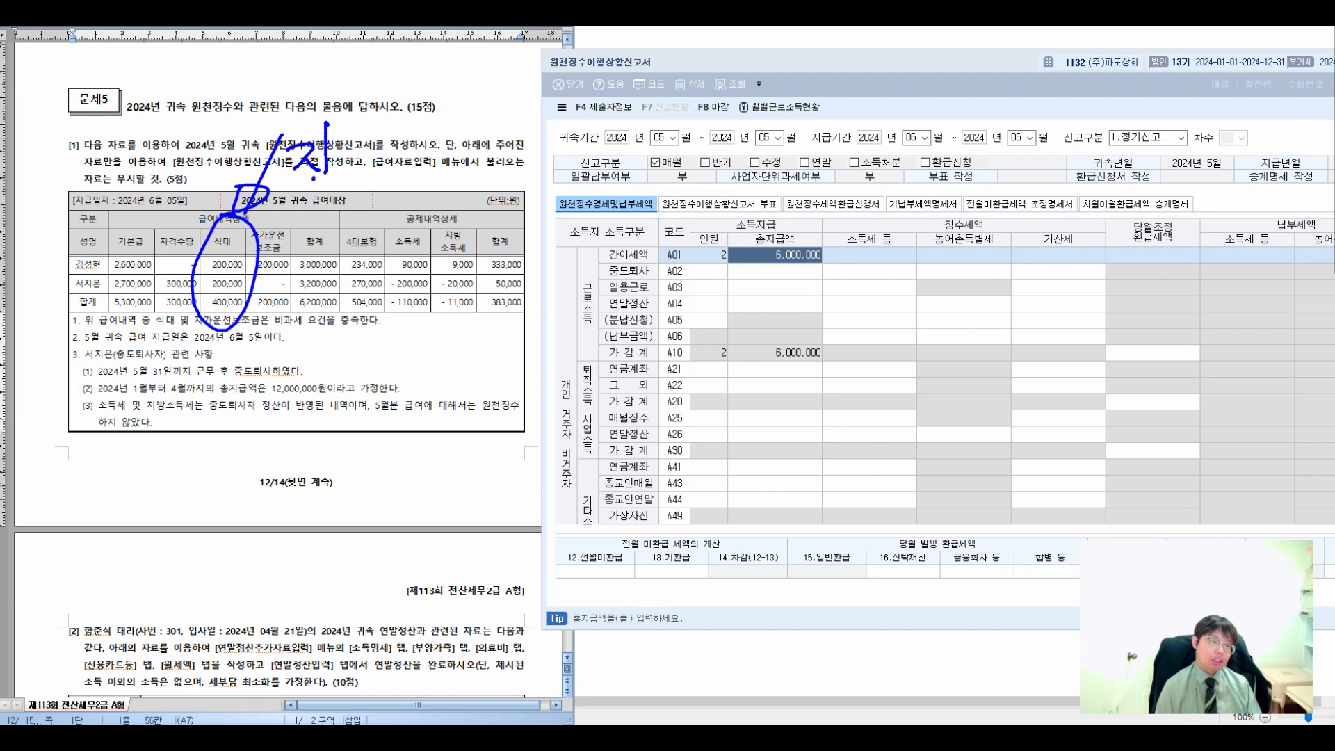
drag(315, 159, 332, 153)
mouse_move(337, 125)
mouse_down()
mouse_move(340, 203)
mouse_move(369, 155)
mouse_up()
drag(350, 167, 374, 190)
drag(387, 144, 378, 161)
mouse_move(287, 132)
mouse_down()
mouse_move(410, 164)
mouse_move(334, 203)
mouse_move(278, 142)
mouse_up()
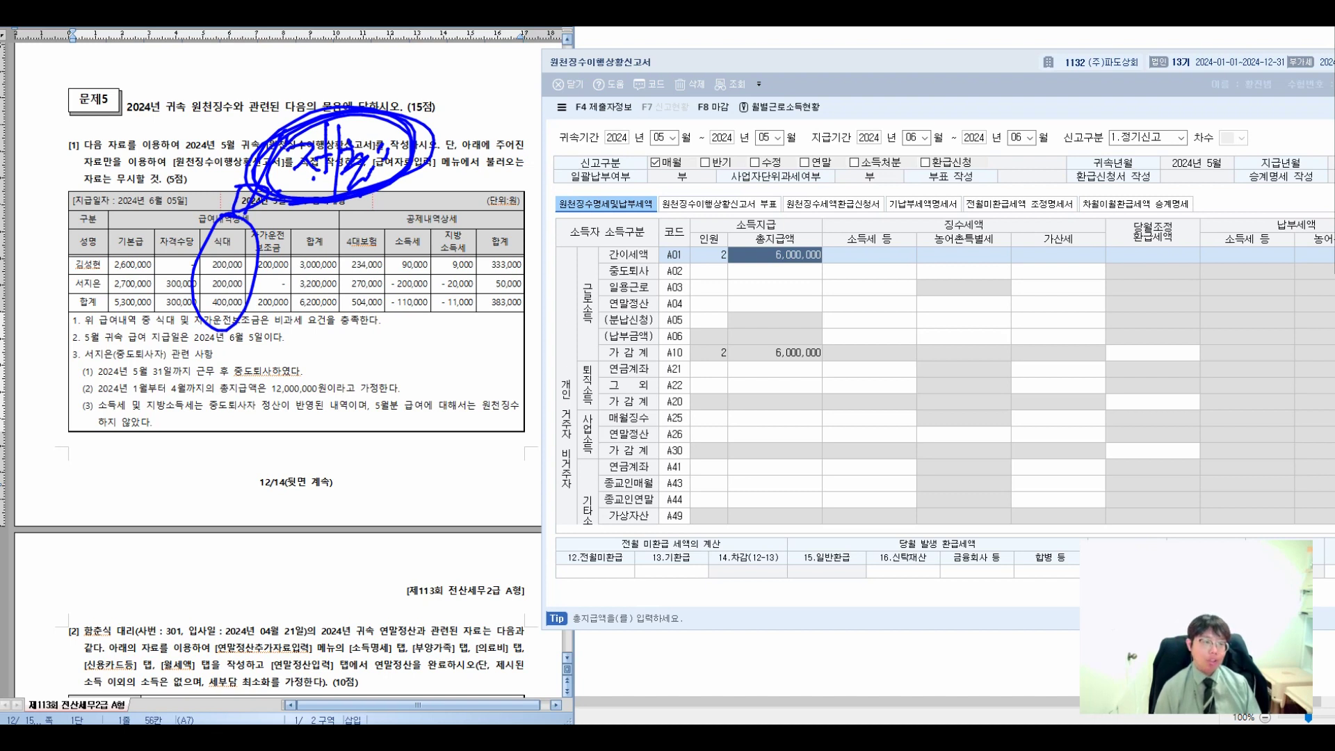
mouse_move(410, 184)
mouse_down()
mouse_move(424, 203)
mouse_move(411, 211)
mouse_up()
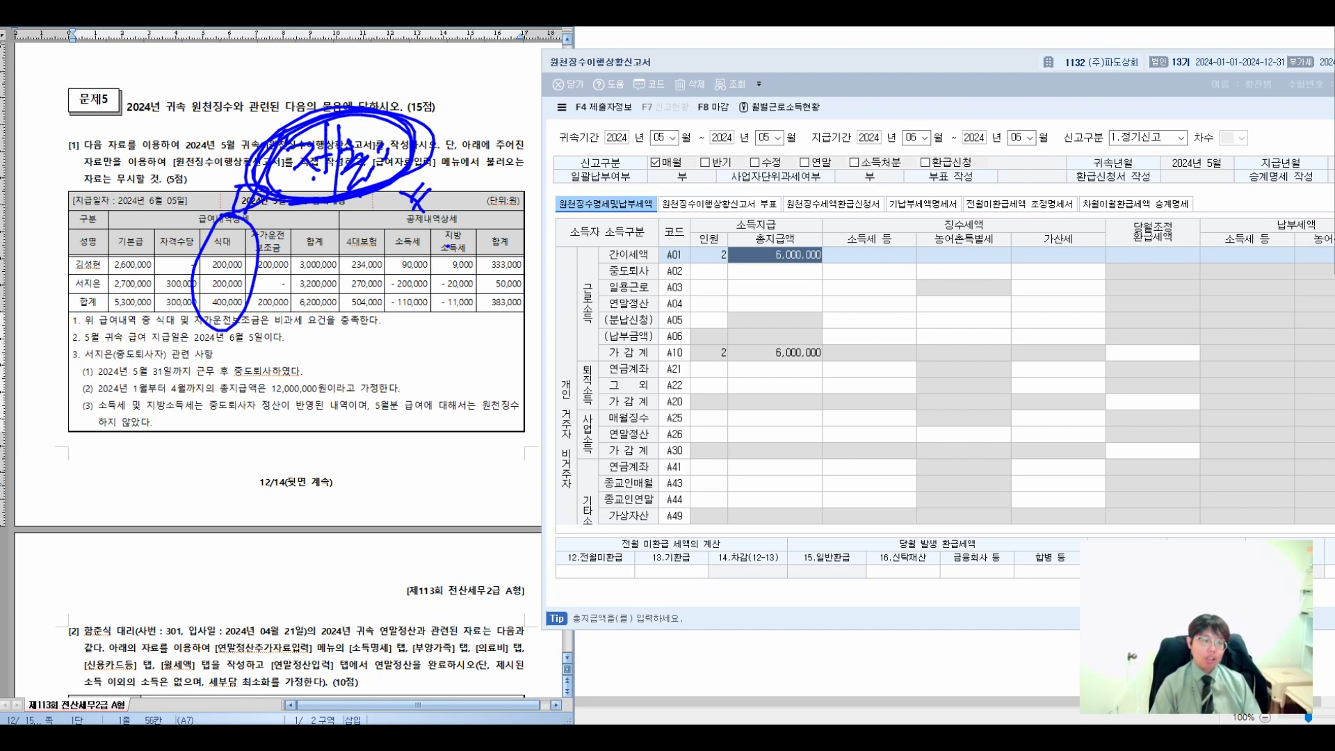
mouse_move(167, 286)
mouse_down()
mouse_move(196, 276)
mouse_move(188, 255)
mouse_move(203, 235)
mouse_up()
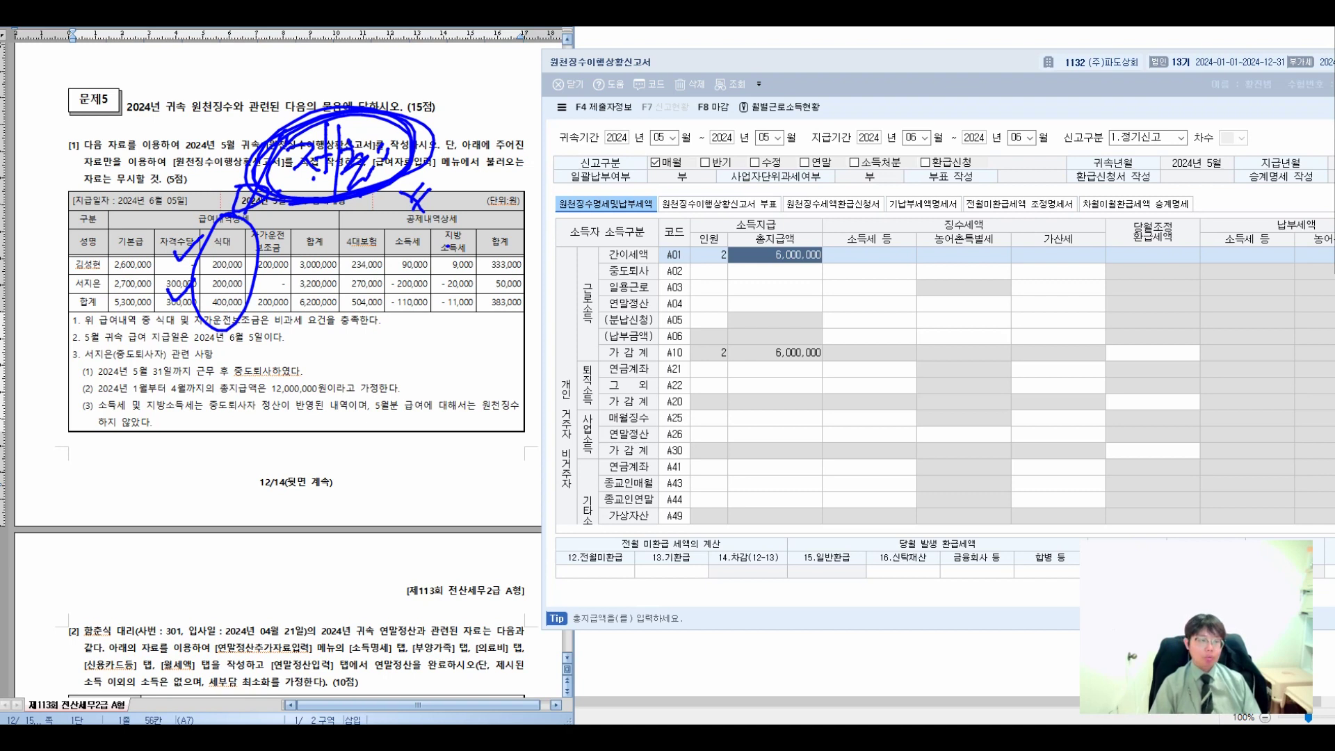
key(Escape)
Check the 식대 amounts of both employees in the payroll table
click(223, 284)
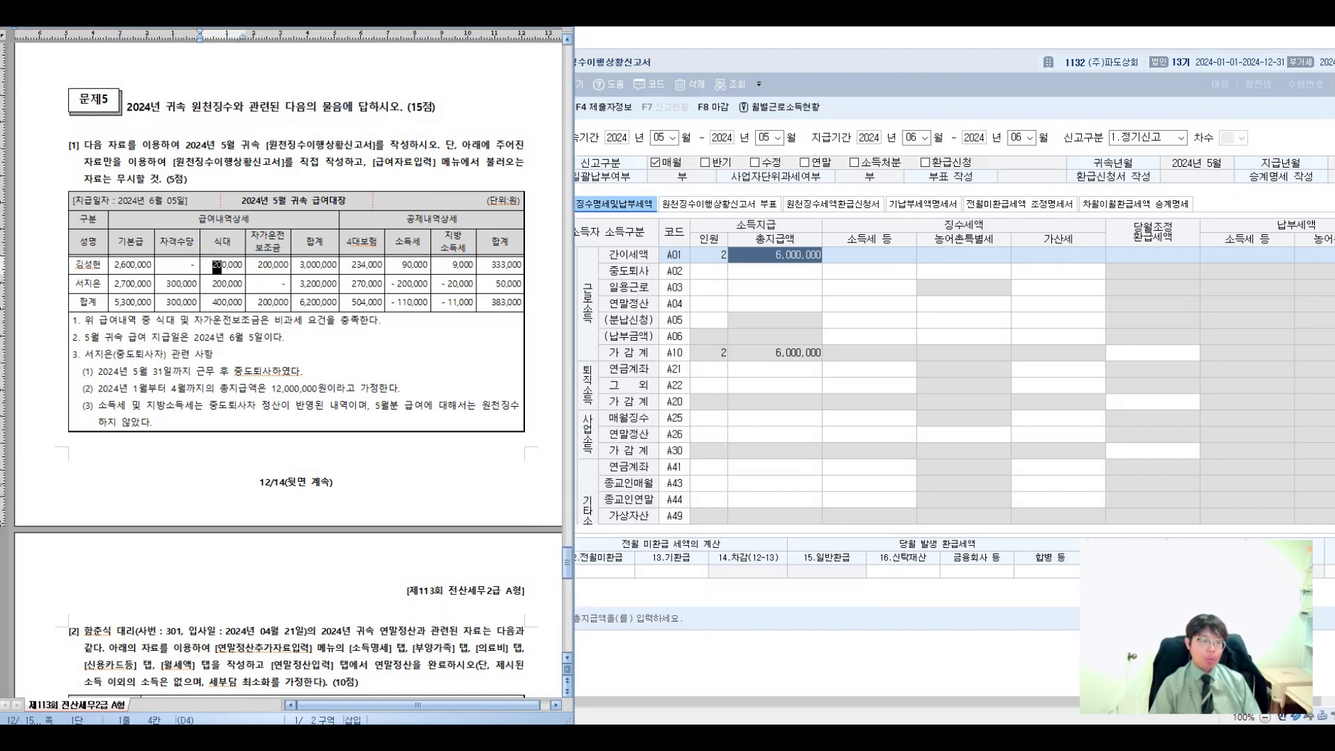
click(222, 264)
click(222, 284)
click(223, 264)
click(222, 284)
click(222, 264)
click(222, 284)
click(223, 264)
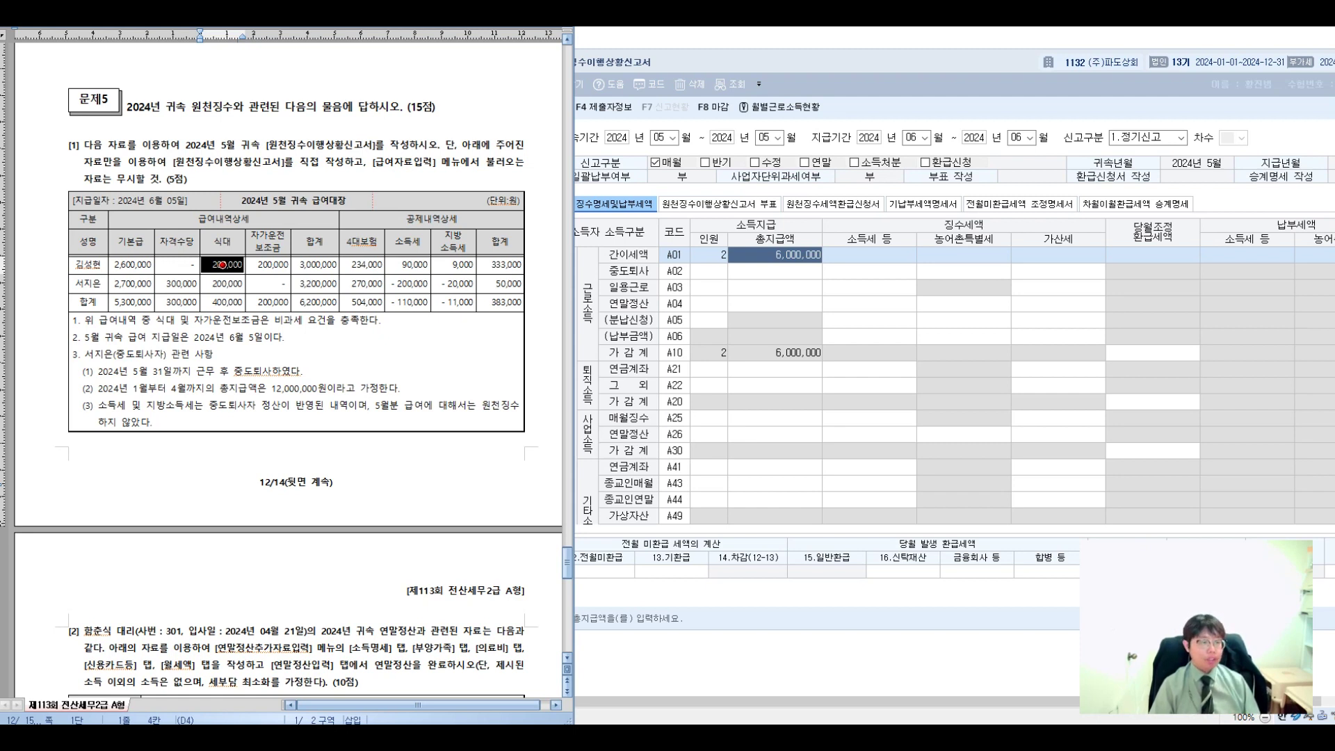
Read payroll notes 1 and 2 and the heading of note 3 on the mid-year leaver
click(87, 319)
click(87, 319)
drag(151, 320, 384, 320)
click(384, 321)
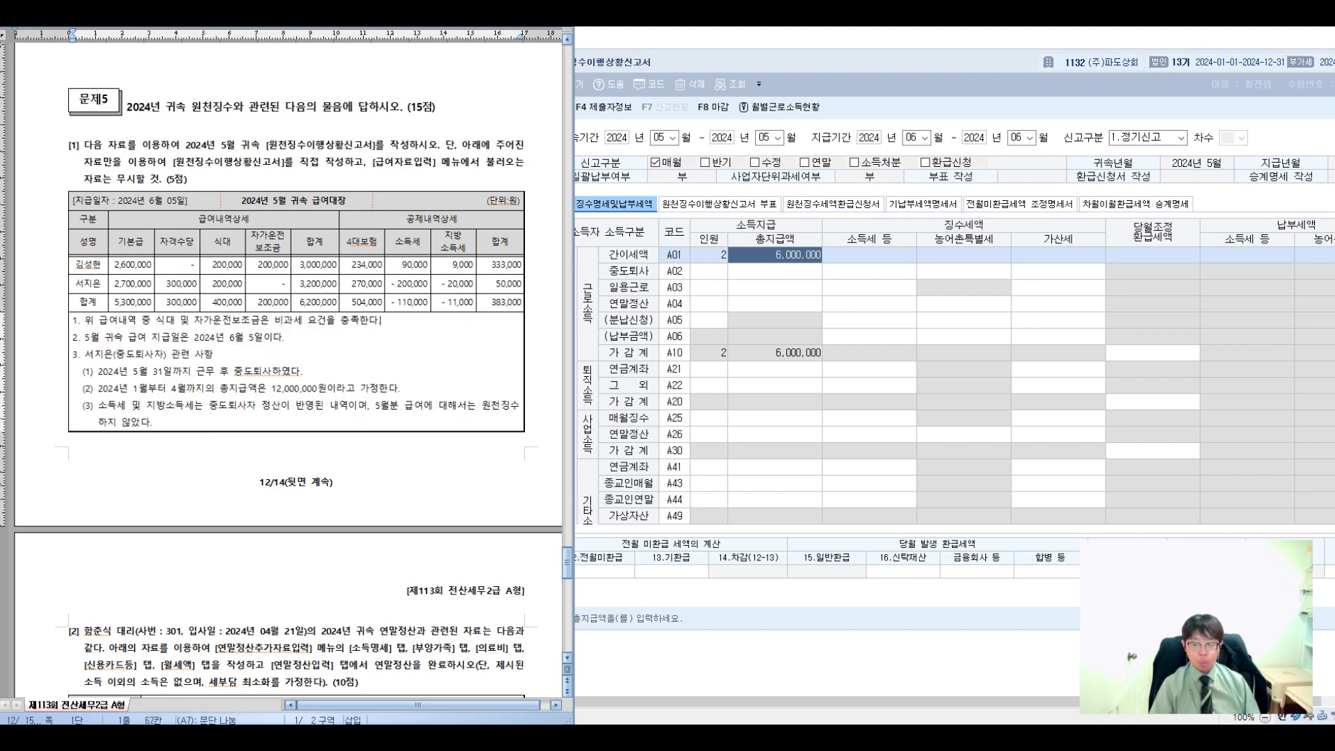
drag(154, 320, 383, 320)
click(383, 321)
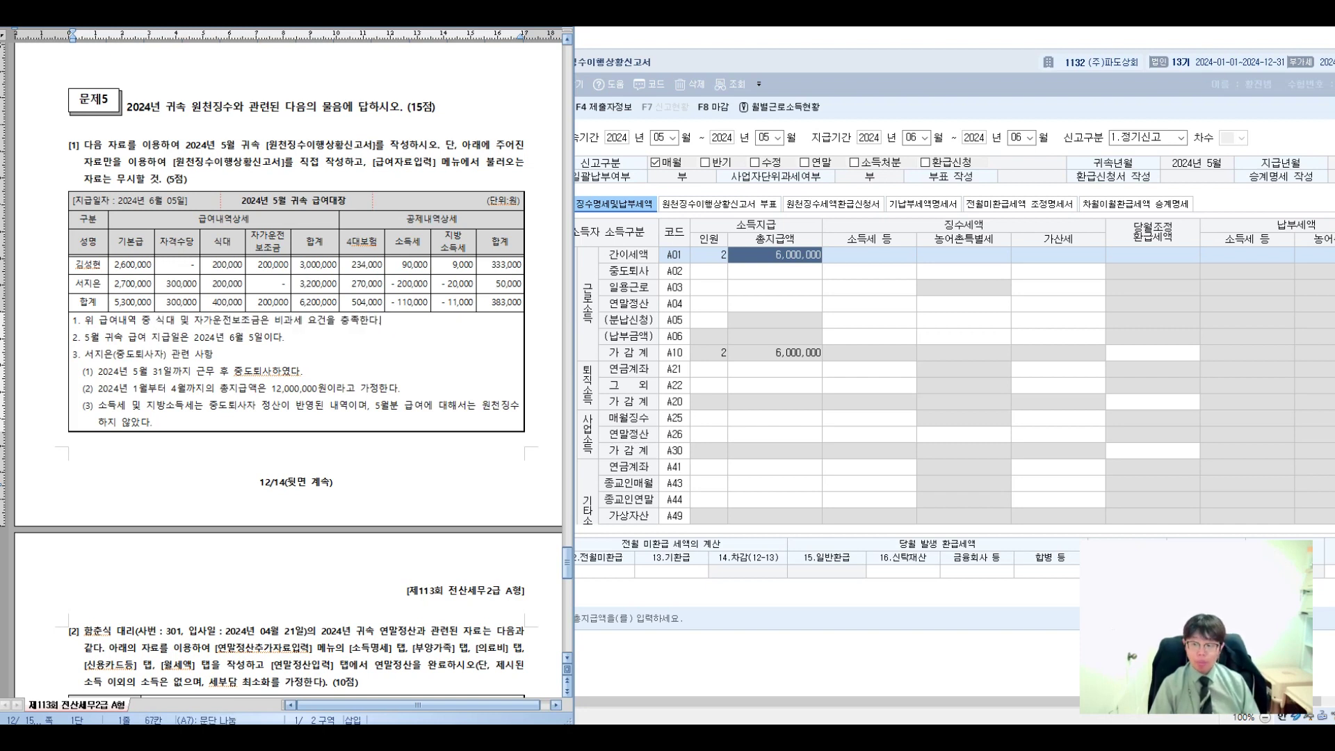
drag(154, 320, 382, 321)
click(383, 320)
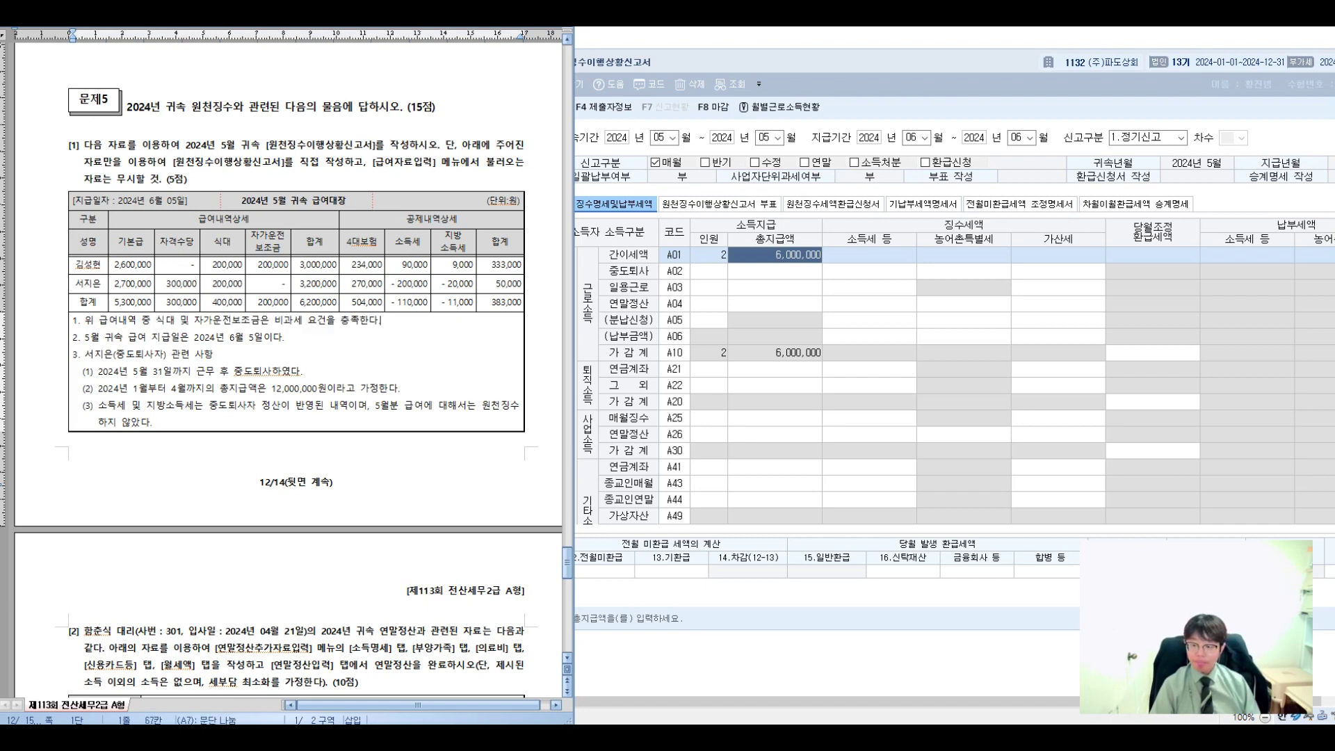
drag(84, 337, 285, 337)
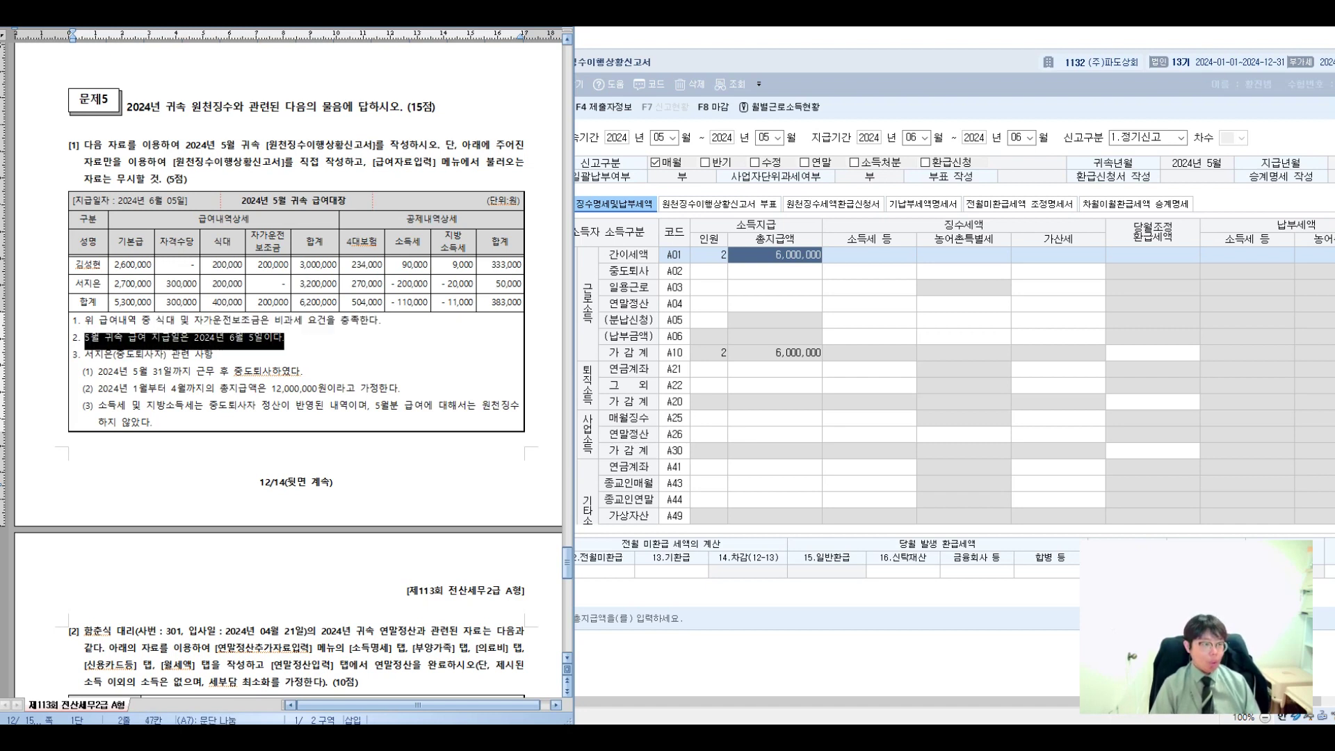
click(284, 337)
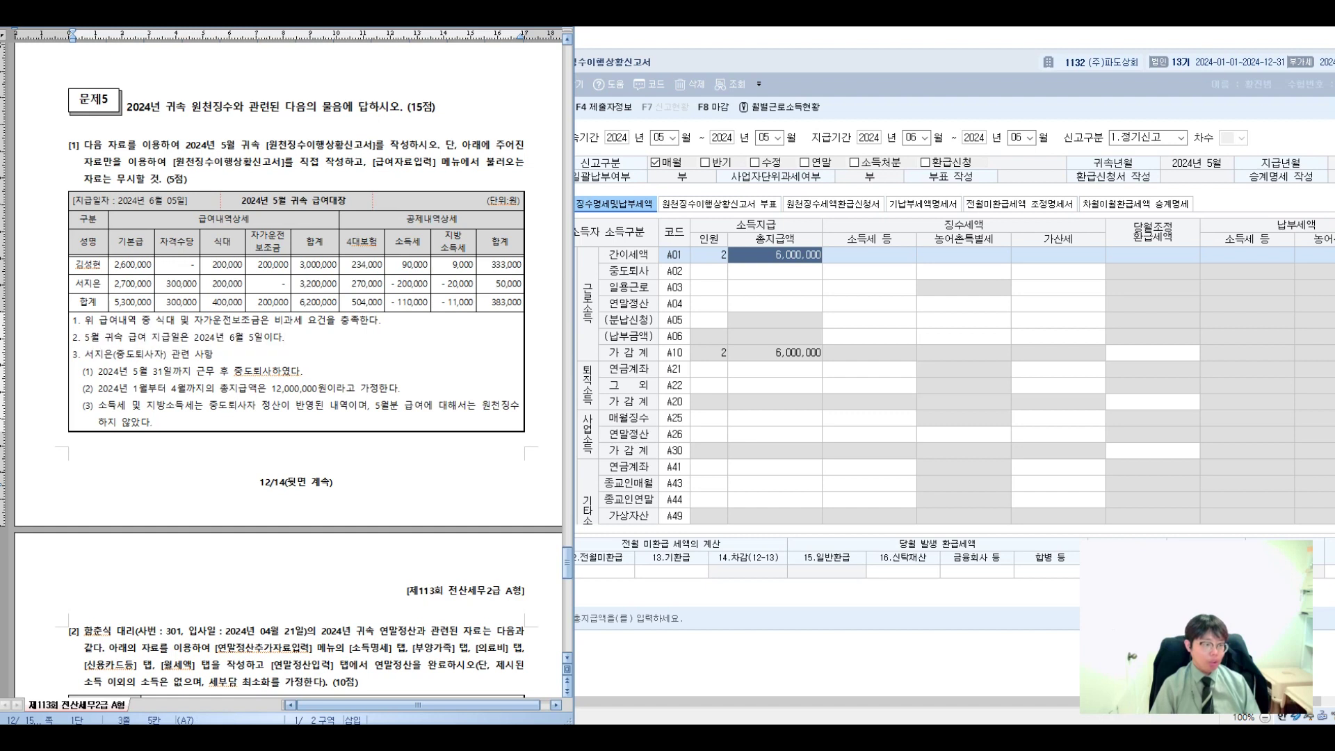
drag(84, 354, 213, 354)
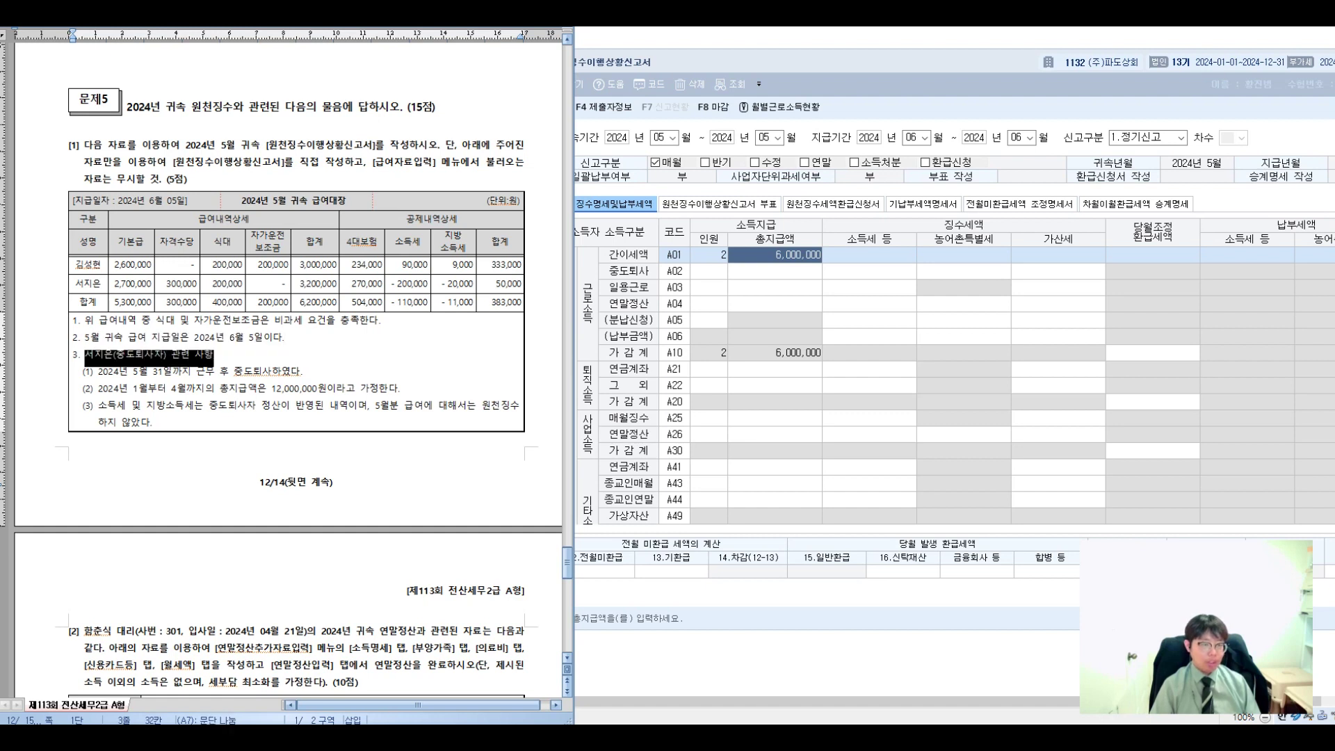
Enter 1 person and a 총지급액 of 15,200,000 in the 중도퇴사 (A02) row
click(709, 270)
text(1)
key(Return)
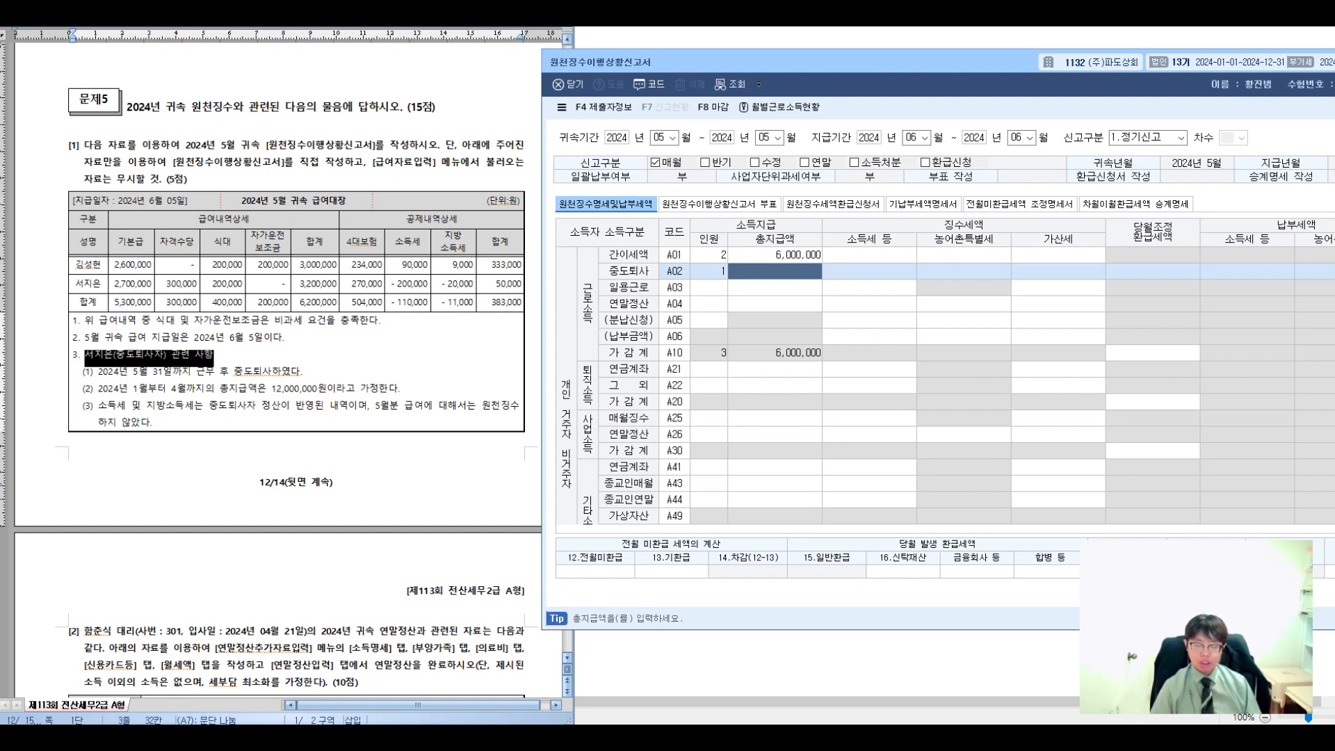
click(320, 284)
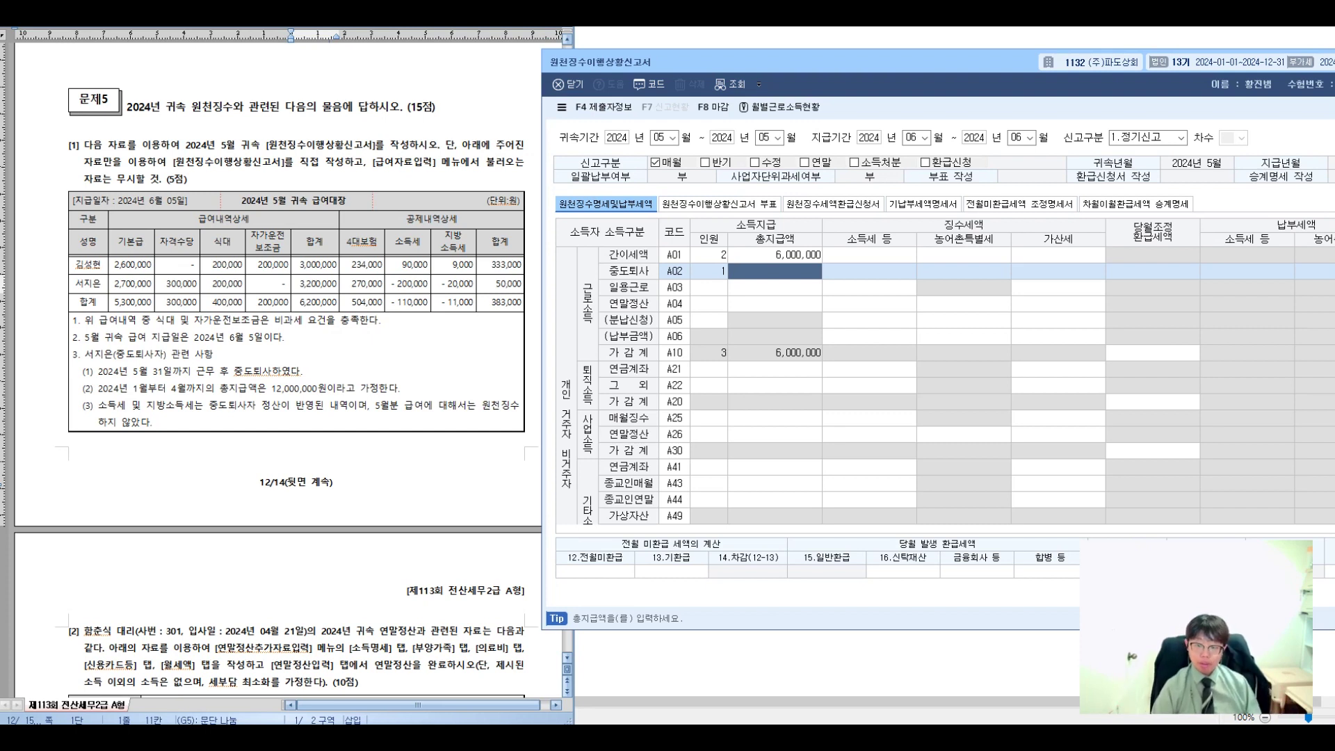
text(15,200,000)
key(Return)
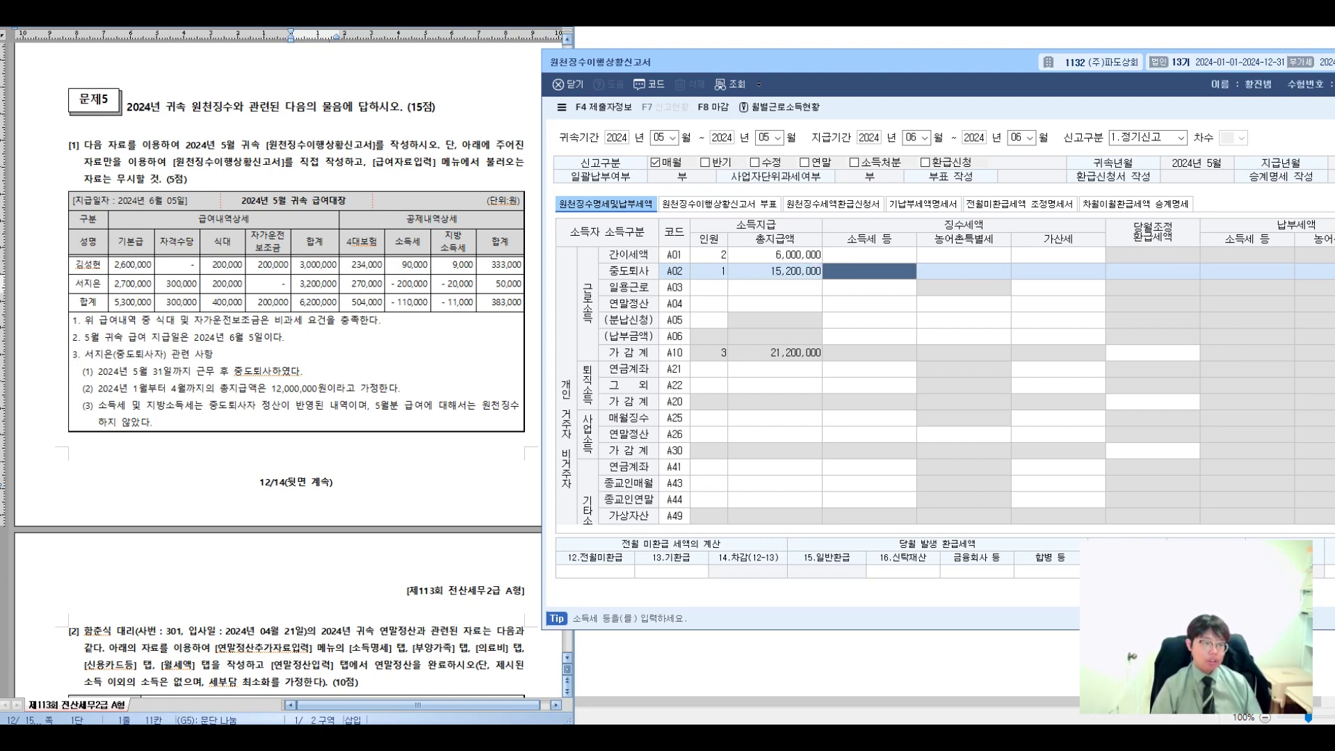
Review which payroll tax amounts belong in the 소득세 등 column of the 간이세액 (A01) and 중도퇴사 (A02) rows
click(463, 267)
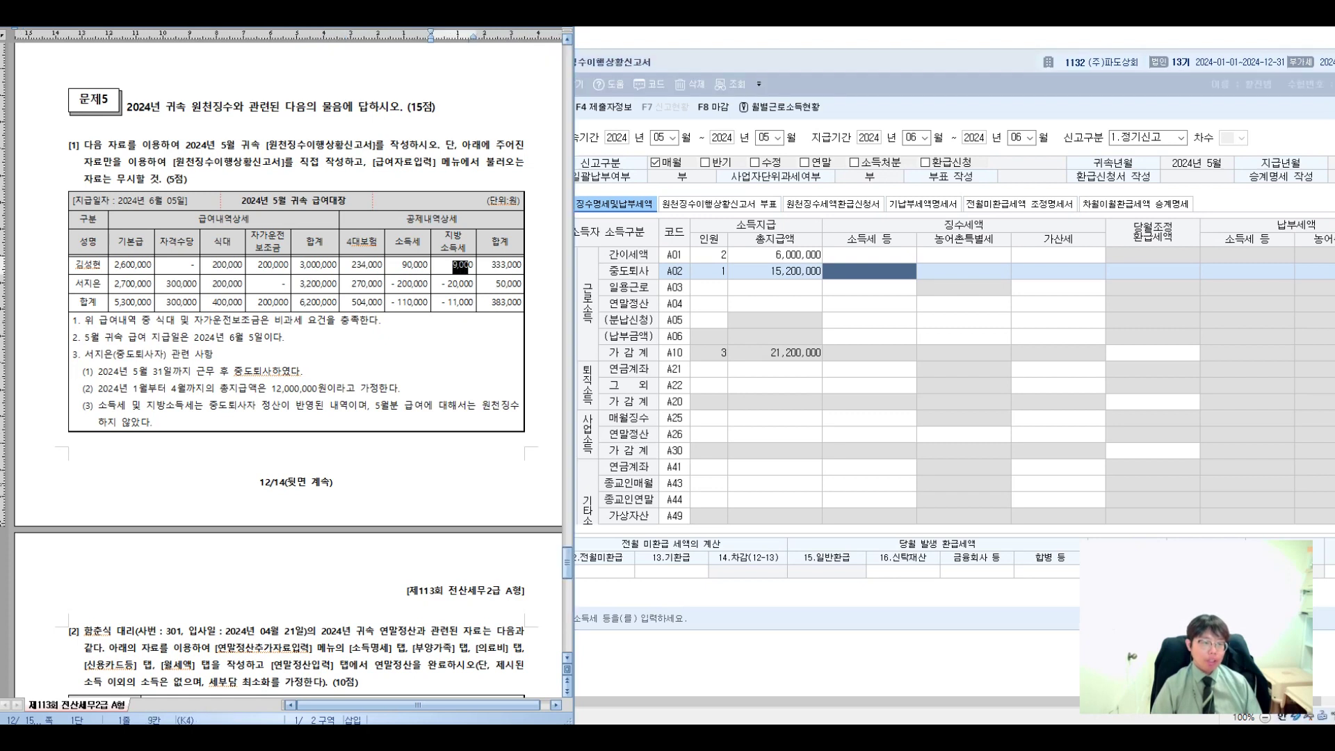
click(869, 254)
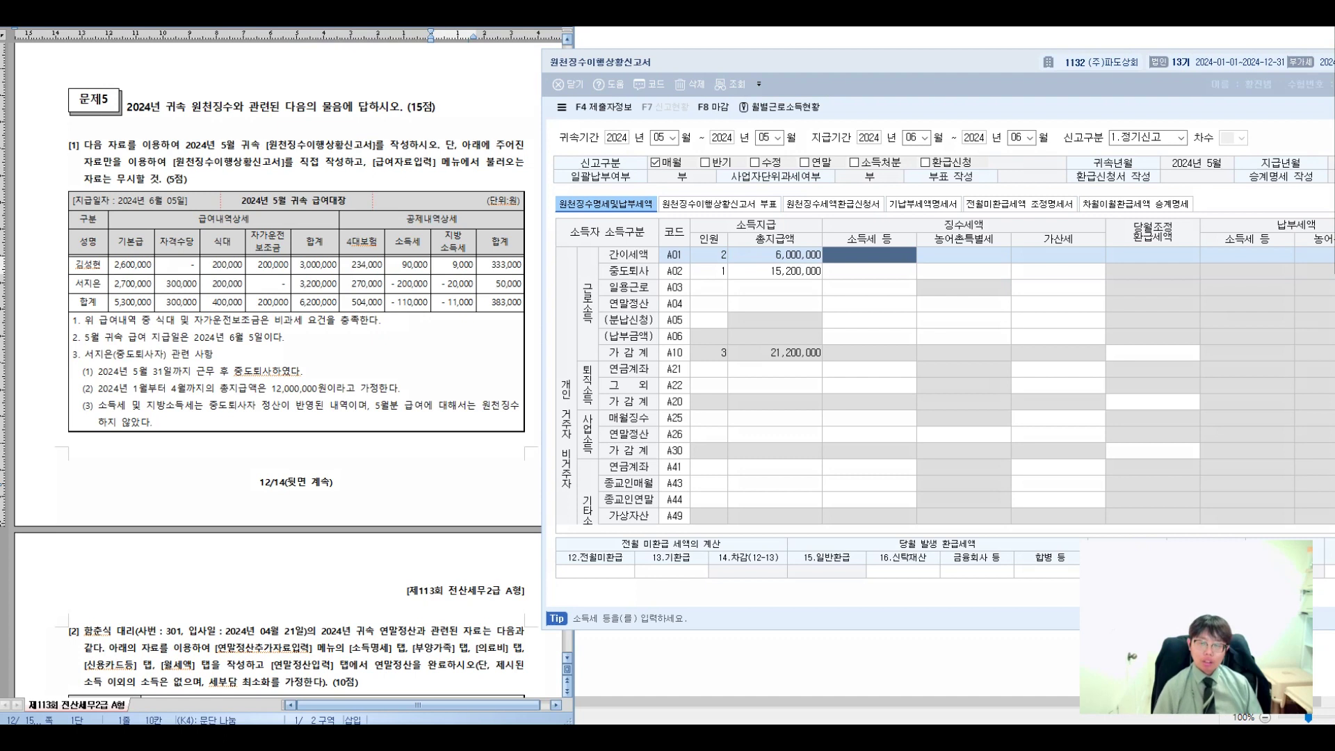
mouse_move(861, 219)
mouse_down()
mouse_move(883, 265)
mouse_move(861, 217)
mouse_up()
mouse_move(911, 154)
mouse_down()
mouse_move(879, 198)
mouse_move(971, 205)
mouse_move(1012, 184)
mouse_move(1035, 201)
mouse_move(1103, 188)
mouse_up()
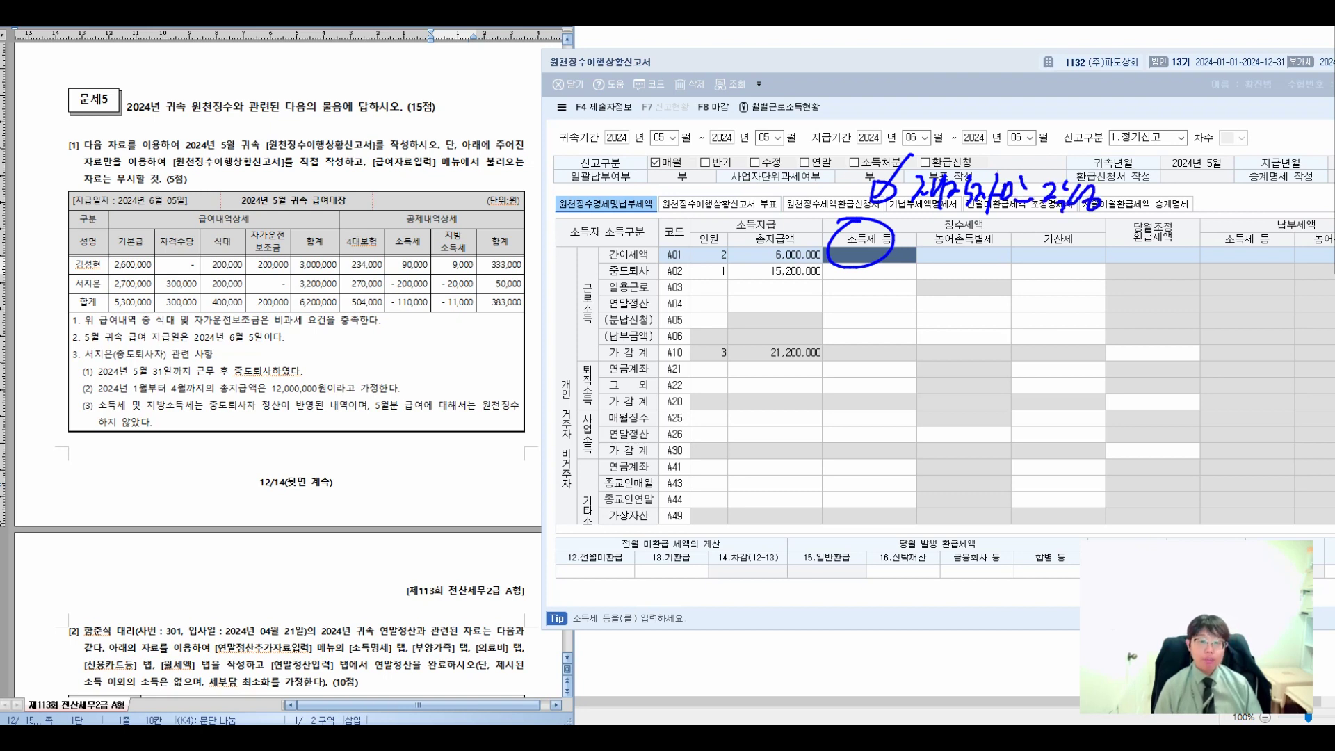
mouse_move(654, 285)
mouse_down()
mouse_move(605, 279)
mouse_move(620, 287)
mouse_up()
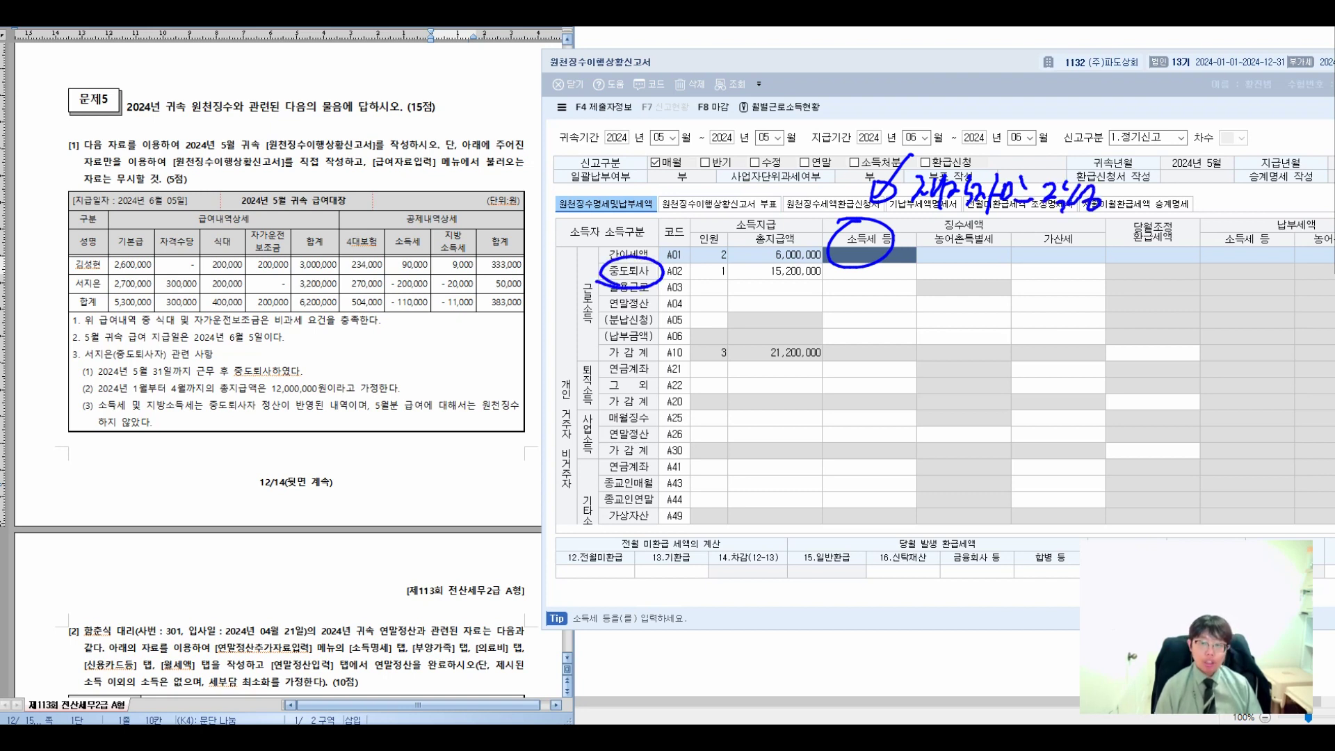
mouse_move(1130, 170)
mouse_down()
mouse_move(1156, 209)
mouse_move(1172, 182)
mouse_move(1189, 201)
mouse_move(1216, 180)
mouse_move(1248, 182)
mouse_move(1244, 212)
mouse_move(1272, 184)
mouse_move(1295, 195)
mouse_move(1294, 212)
mouse_up()
drag(1297, 220, 1311, 226)
drag(1184, 122, 1120, 209)
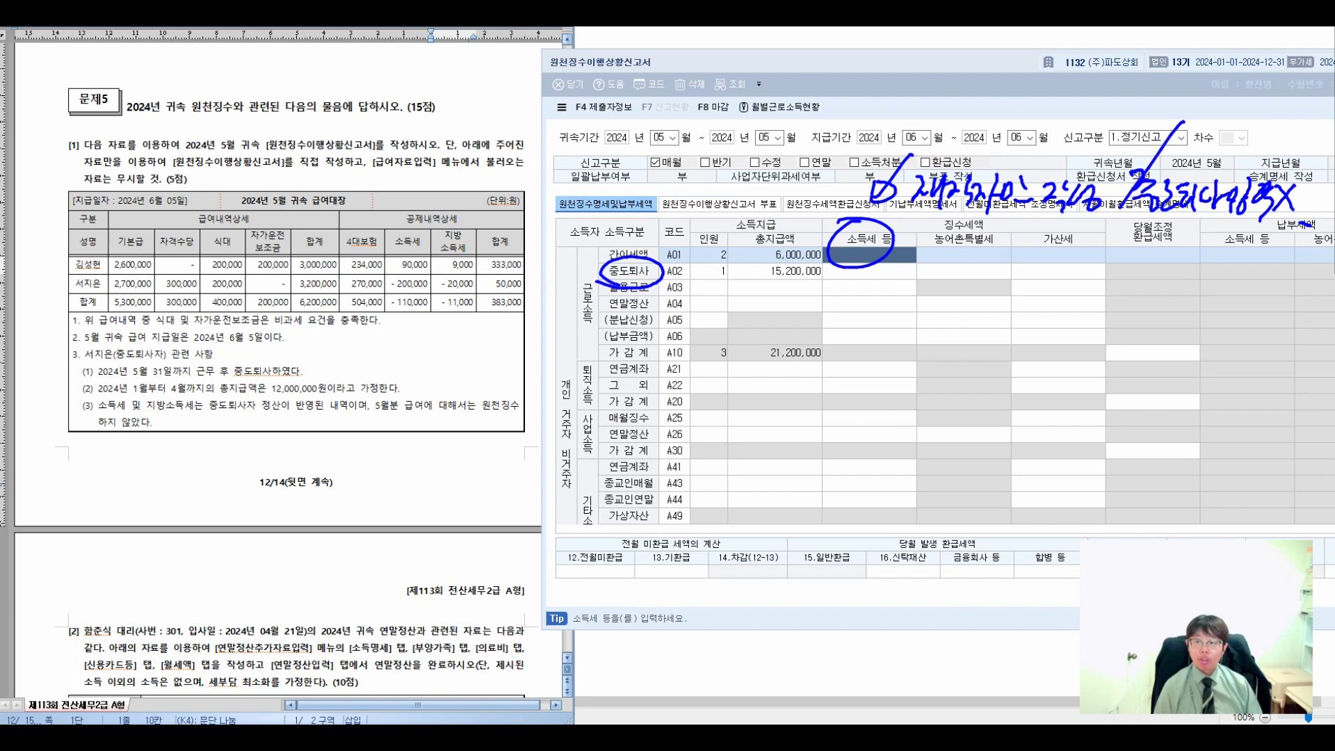
mouse_move(845, 281)
mouse_down()
mouse_move(834, 296)
mouse_move(872, 344)
mouse_move(1022, 313)
mouse_move(1051, 323)
mouse_move(1058, 346)
mouse_up()
drag(1070, 327, 1084, 345)
mouse_move(1086, 340)
mouse_down()
mouse_move(1097, 344)
mouse_move(841, 296)
mouse_move(924, 363)
mouse_move(1081, 348)
mouse_up()
click(1030, 379)
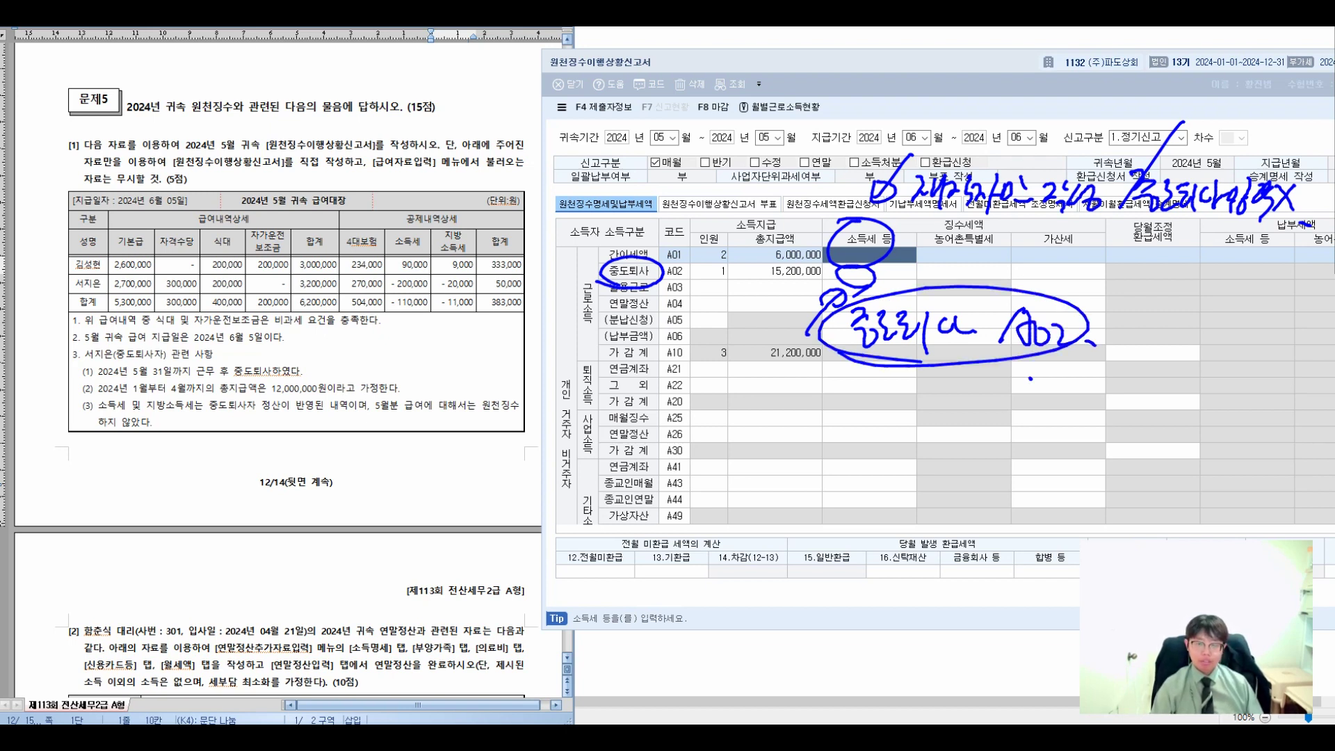
key(Escape)
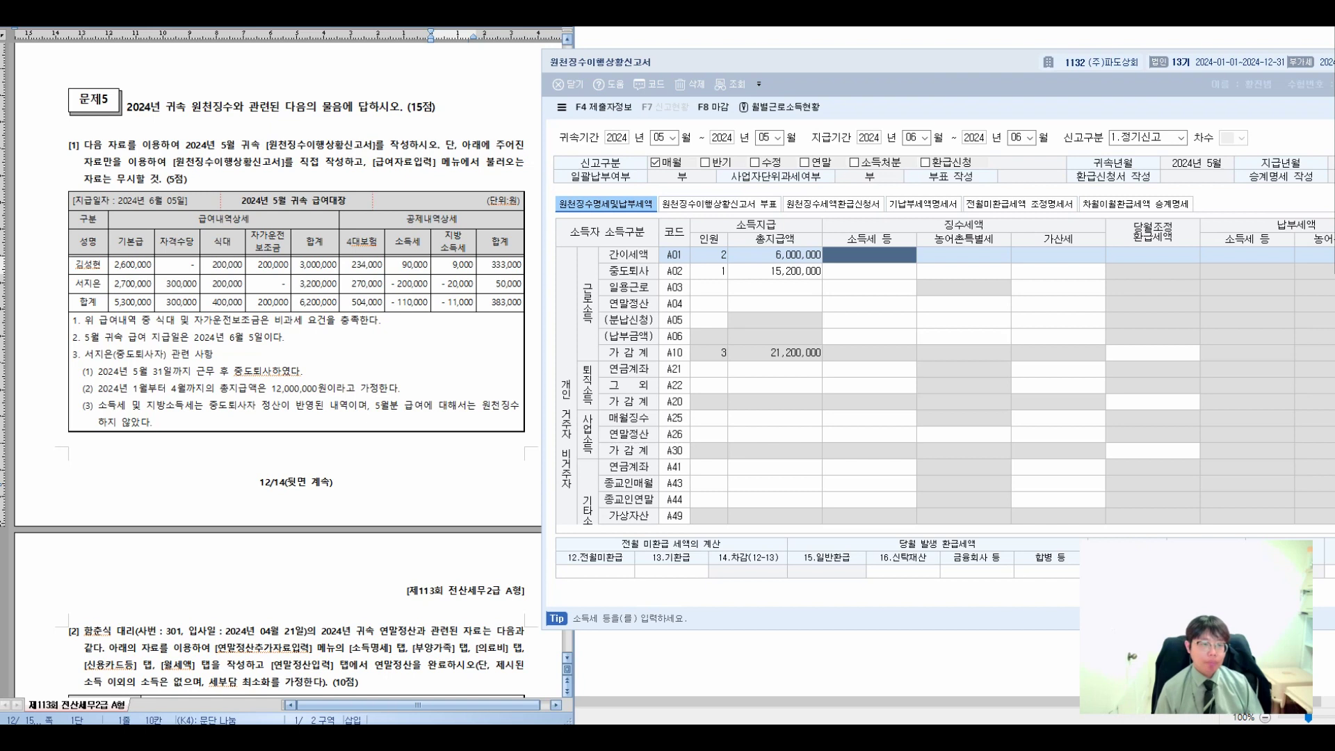
Examine the 지방소득세 column of the payroll table and whether it is reported in this withholding return
mouse_move(451, 212)
mouse_down()
mouse_move(481, 164)
mouse_move(579, 139)
mouse_move(643, 153)
mouse_up()
drag(500, 204, 689, 155)
mouse_move(536, 229)
mouse_down()
mouse_move(567, 245)
mouse_move(595, 215)
mouse_move(608, 236)
mouse_move(651, 202)
mouse_move(651, 228)
mouse_up()
mouse_move(681, 174)
mouse_down()
mouse_move(698, 220)
mouse_move(755, 224)
mouse_up()
mouse_move(679, 101)
mouse_down()
mouse_move(672, 153)
mouse_move(728, 147)
mouse_up()
mouse_move(735, 101)
mouse_down()
mouse_move(740, 146)
mouse_move(743, 130)
mouse_up()
drag(746, 133, 757, 138)
drag(765, 98, 773, 166)
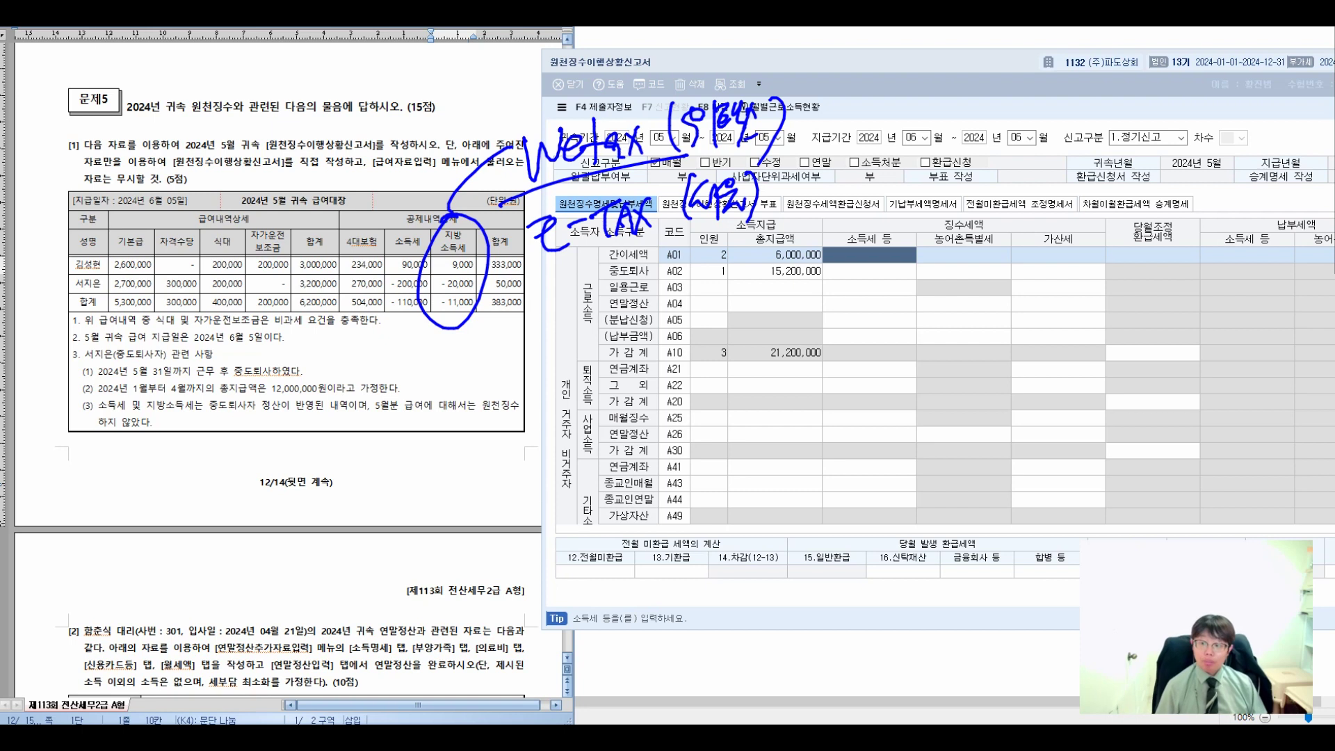
drag(657, 167, 813, 134)
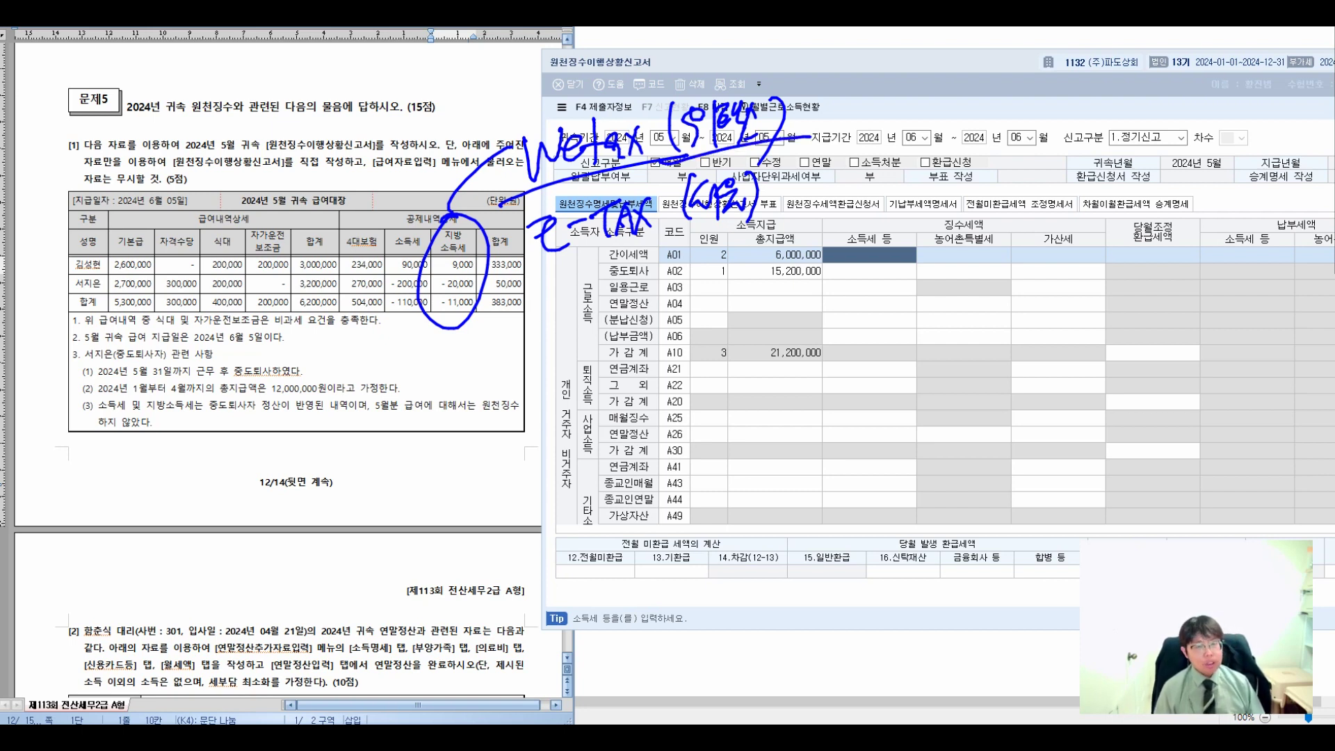
drag(806, 114, 827, 182)
drag(867, 129, 891, 164)
mouse_move(904, 108)
mouse_down()
mouse_move(914, 173)
mouse_move(961, 167)
mouse_up()
mouse_move(961, 117)
mouse_down()
mouse_move(976, 167)
mouse_move(1005, 160)
mouse_move(1050, 114)
mouse_move(1074, 157)
mouse_move(1109, 118)
mouse_move(1115, 157)
mouse_move(1151, 130)
mouse_up()
drag(868, 92, 882, 112)
drag(884, 95, 898, 115)
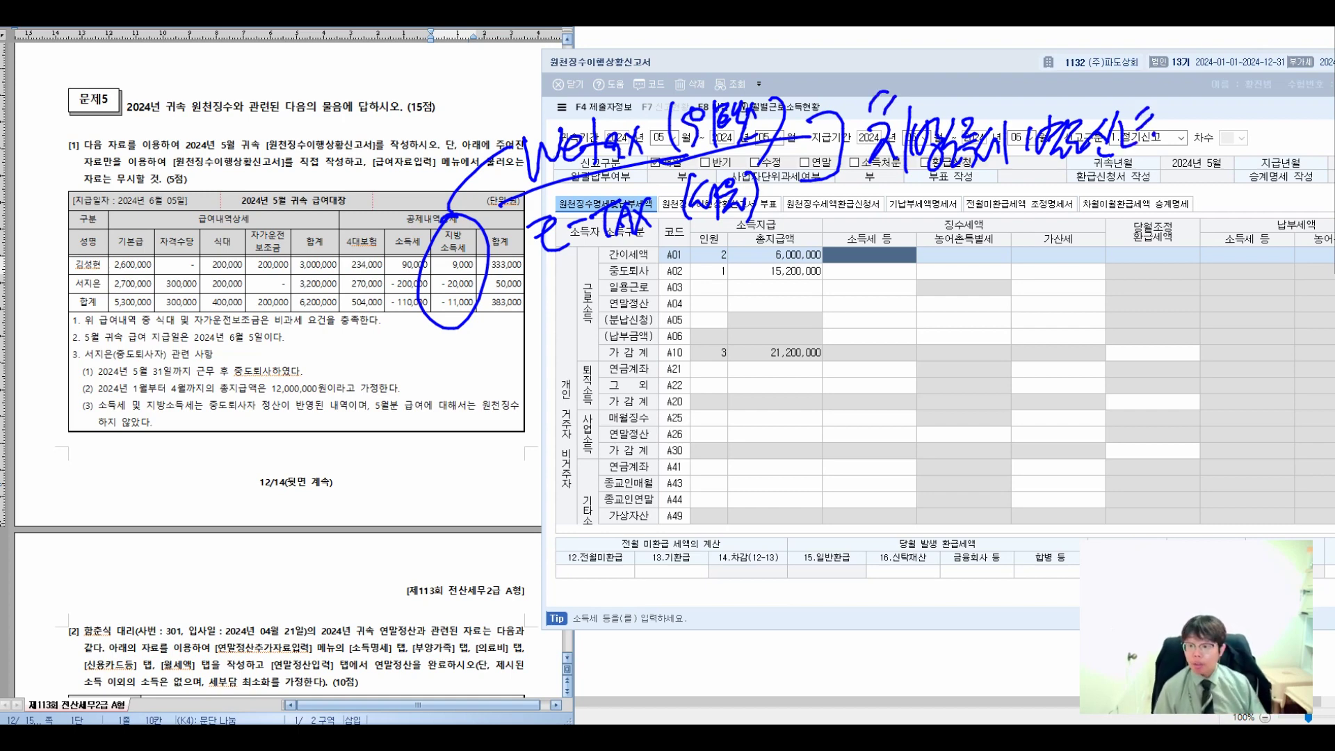
Enter 90,000 from the payroll table's 소득세 column as the 소득세 등 amount in the 간이세액 (A01) row
mouse_move(401, 228)
mouse_down()
mouse_move(379, 327)
mouse_move(424, 236)
mouse_up()
drag(375, 326, 338, 478)
mouse_move(332, 433)
mouse_down()
mouse_move(359, 467)
mouse_move(396, 473)
mouse_up()
drag(405, 459, 464, 422)
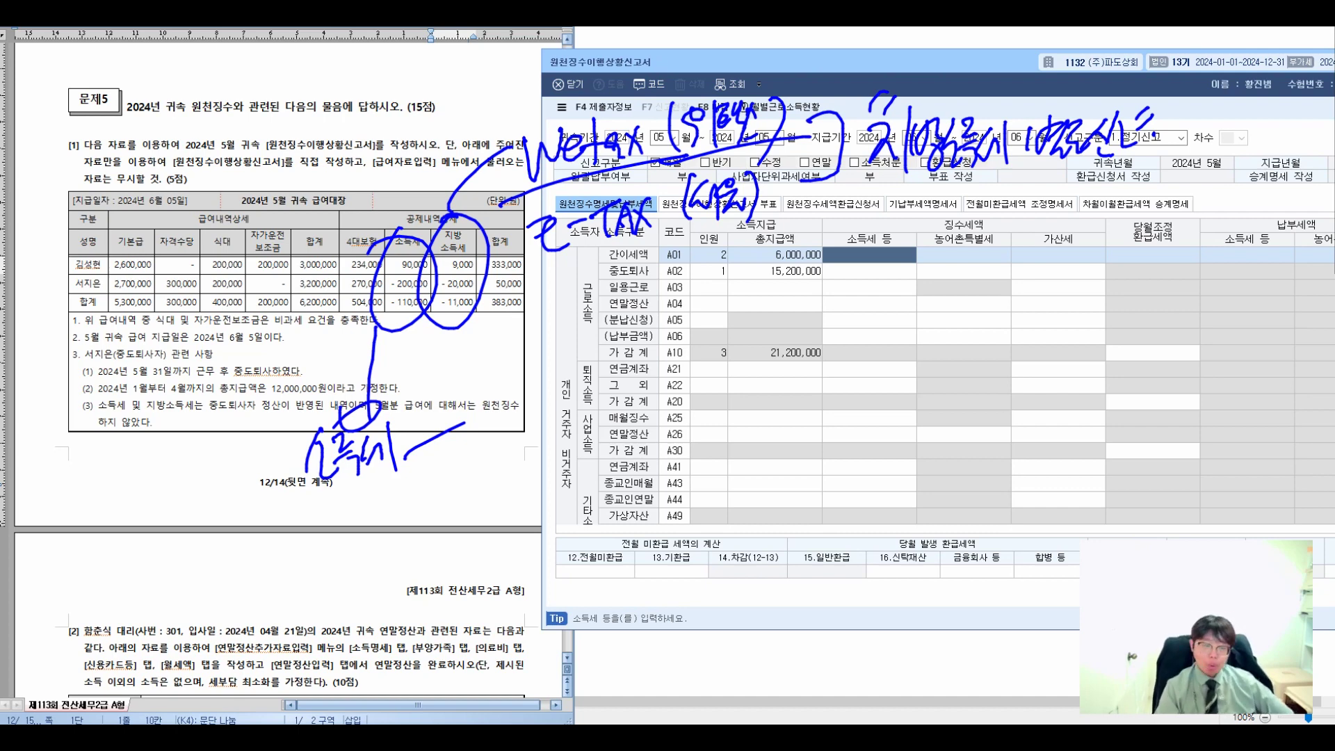
text(9)
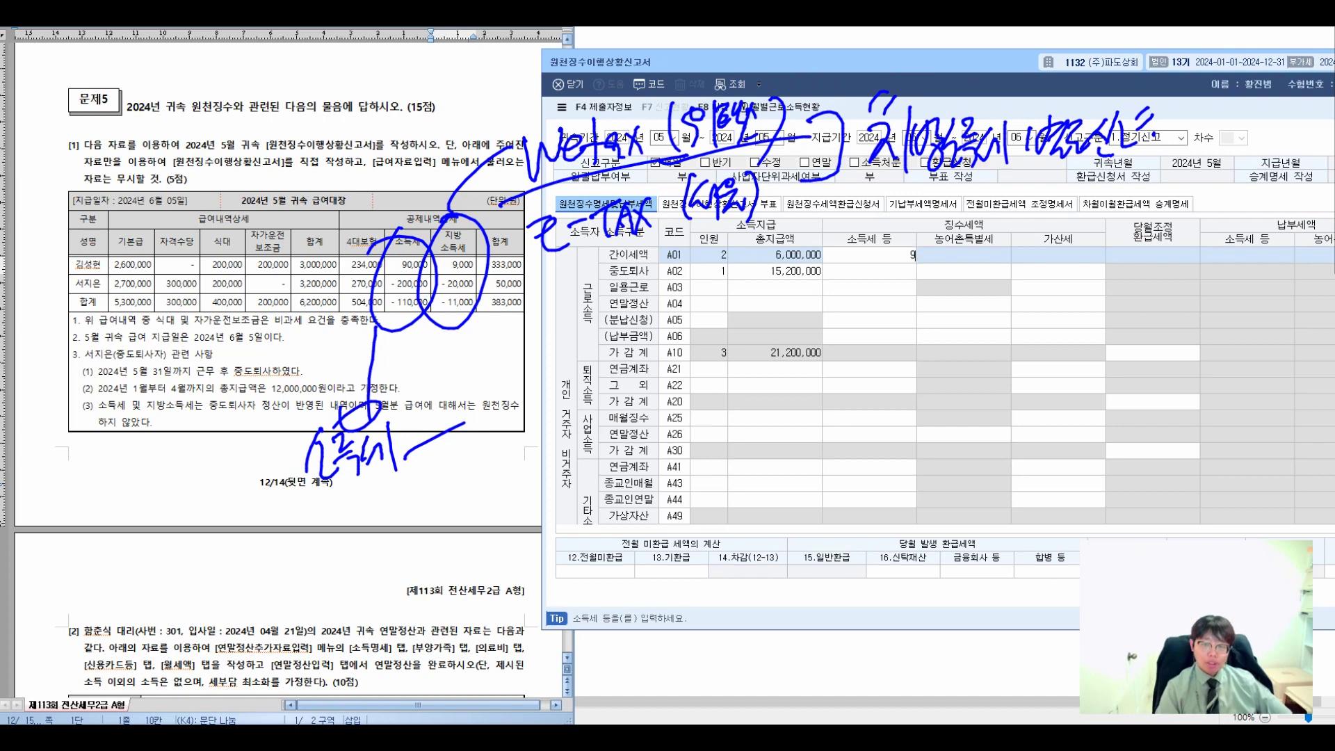
text(0,000)
key(Return)
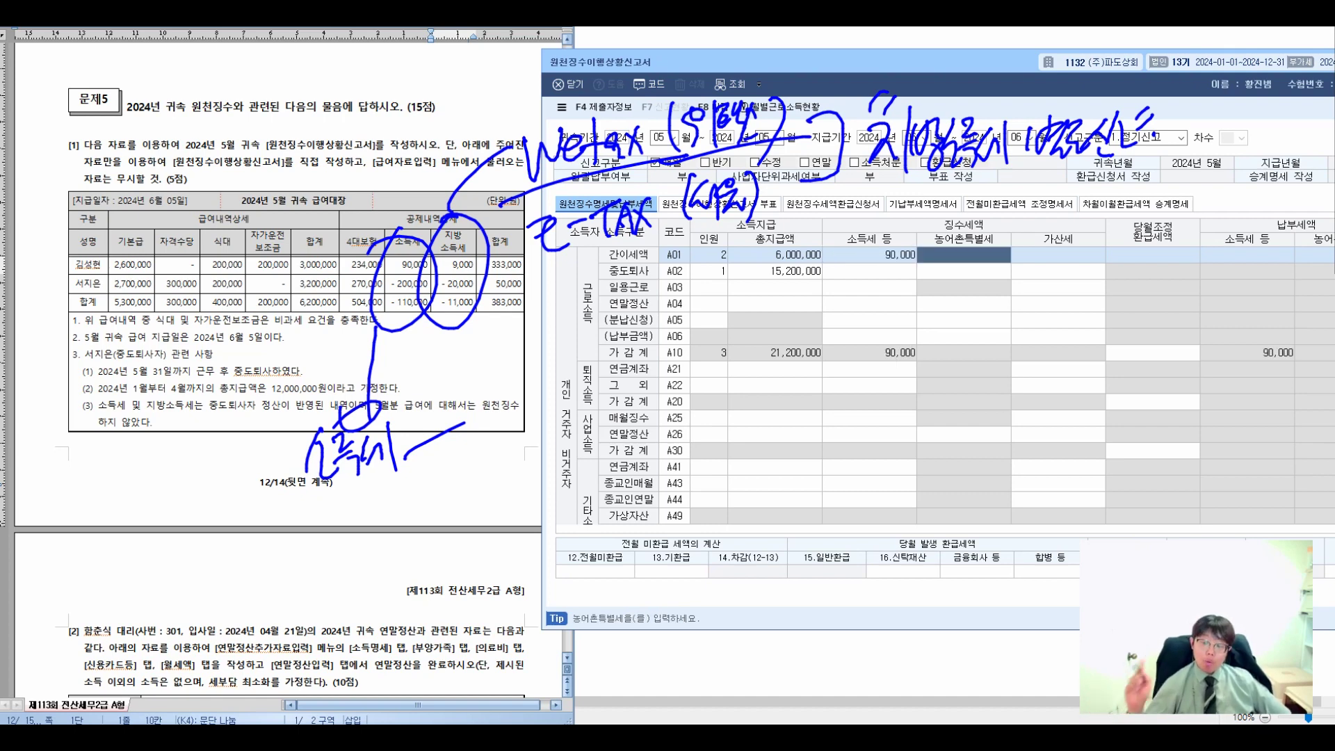
Enter -200,000 as the 소득세 등 amount in the 중도퇴사 (A02) row
click(869, 271)
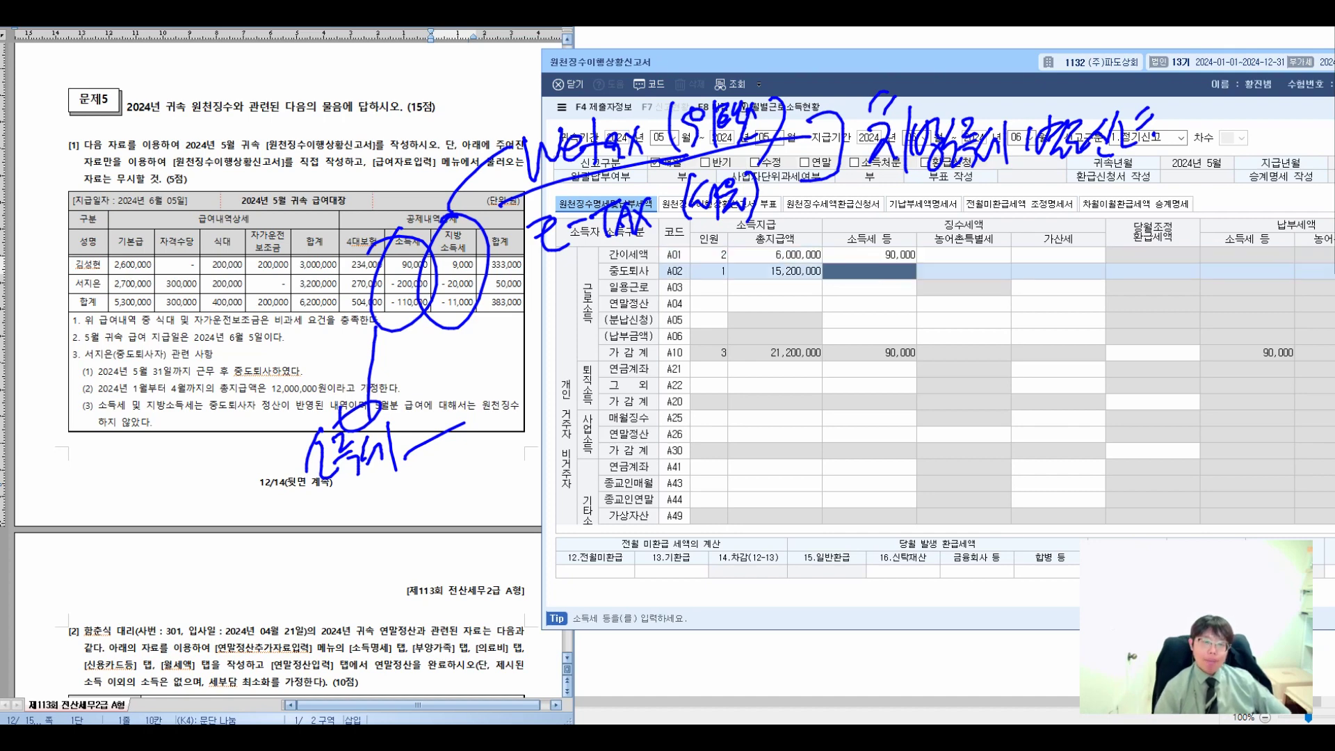
text(-2)
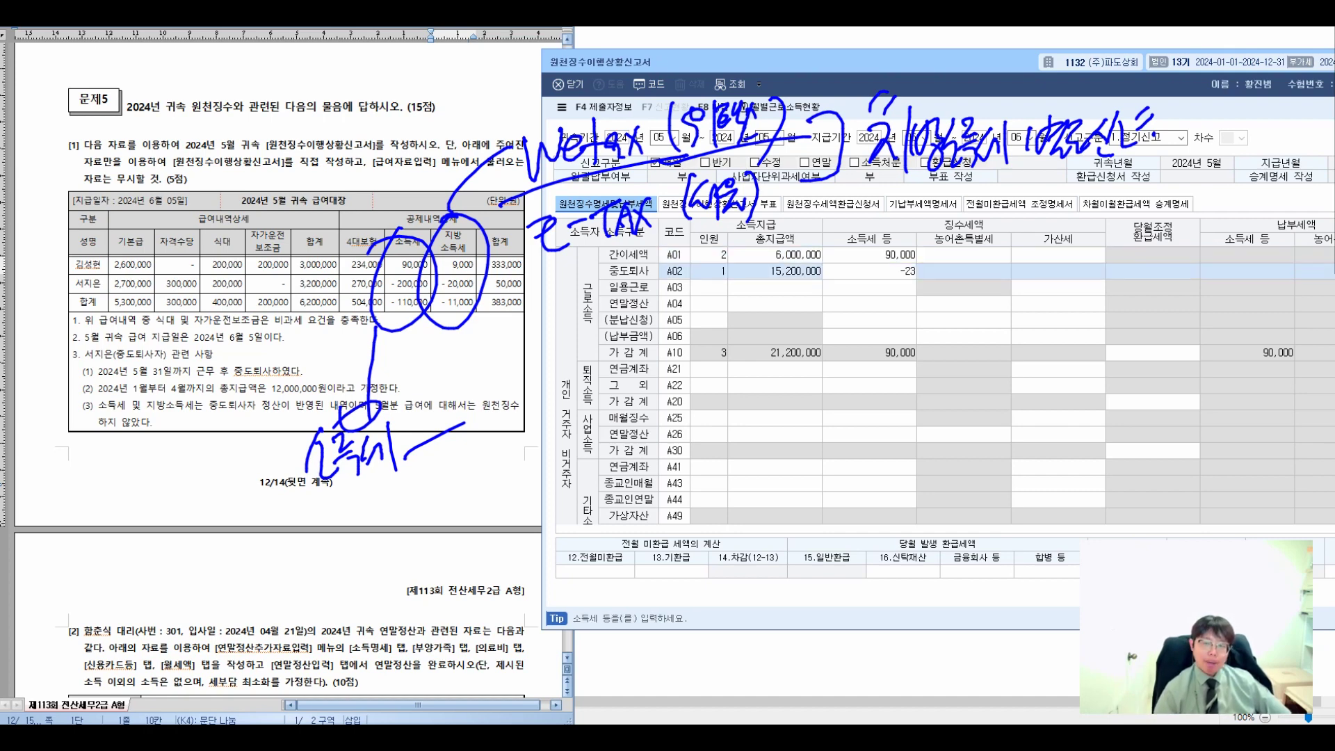
text(00,000)
key(Return)
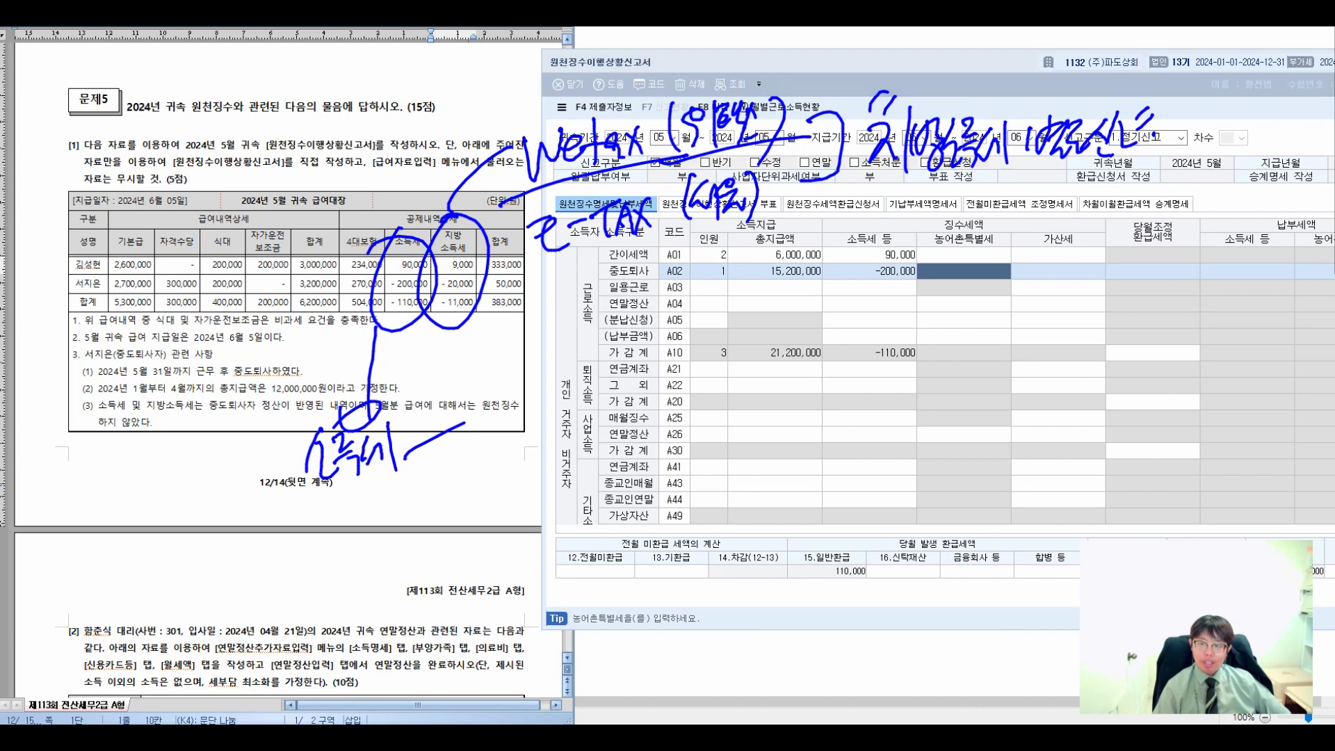
key(Escape)
Check the 가감계 (A10) 소득세 등 total and read payroll note 3 (3) on the leaver's settlement
click(869, 352)
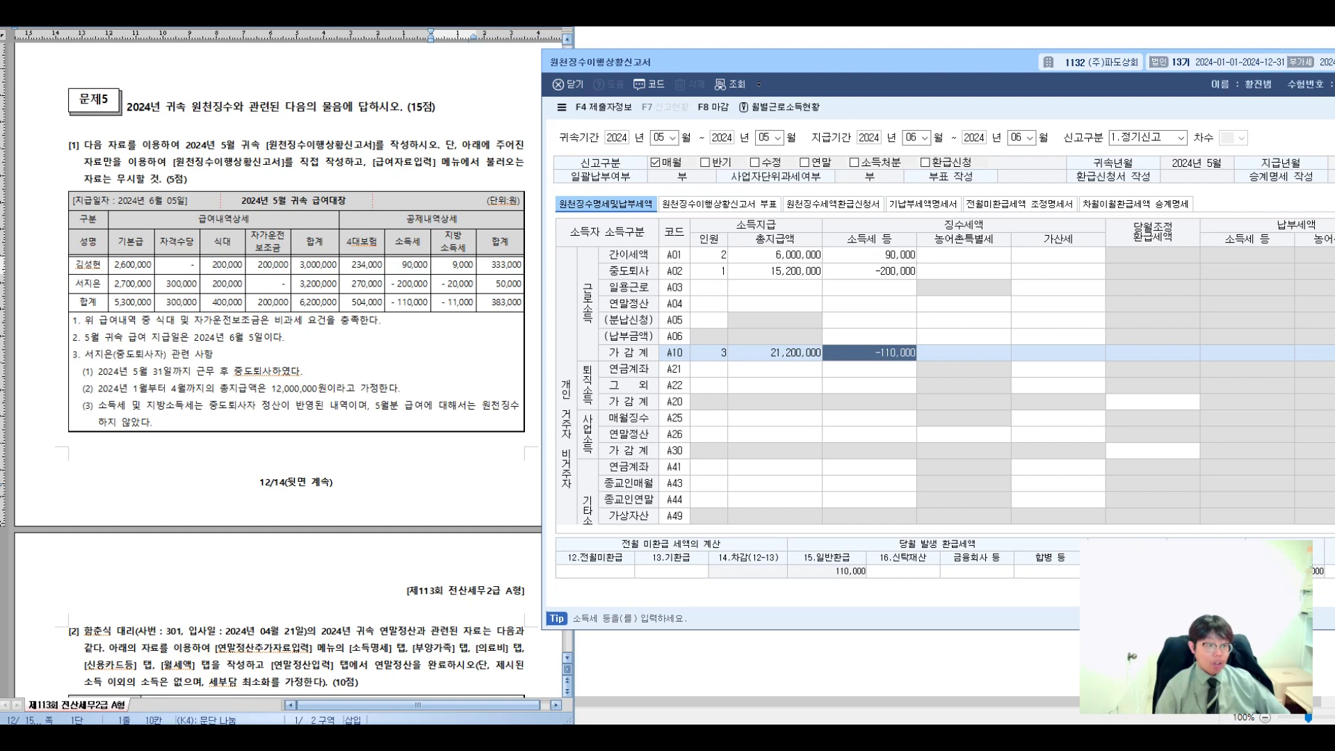
click(115, 404)
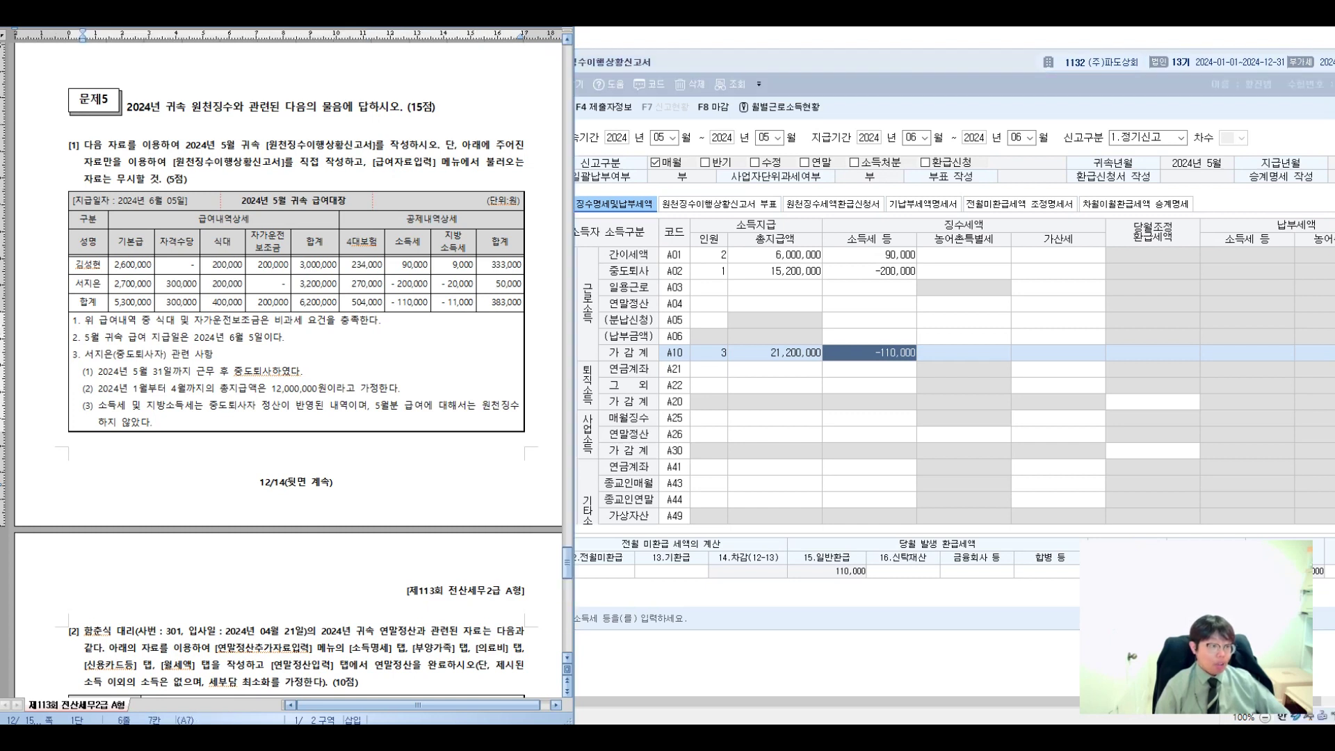
drag(98, 405, 152, 422)
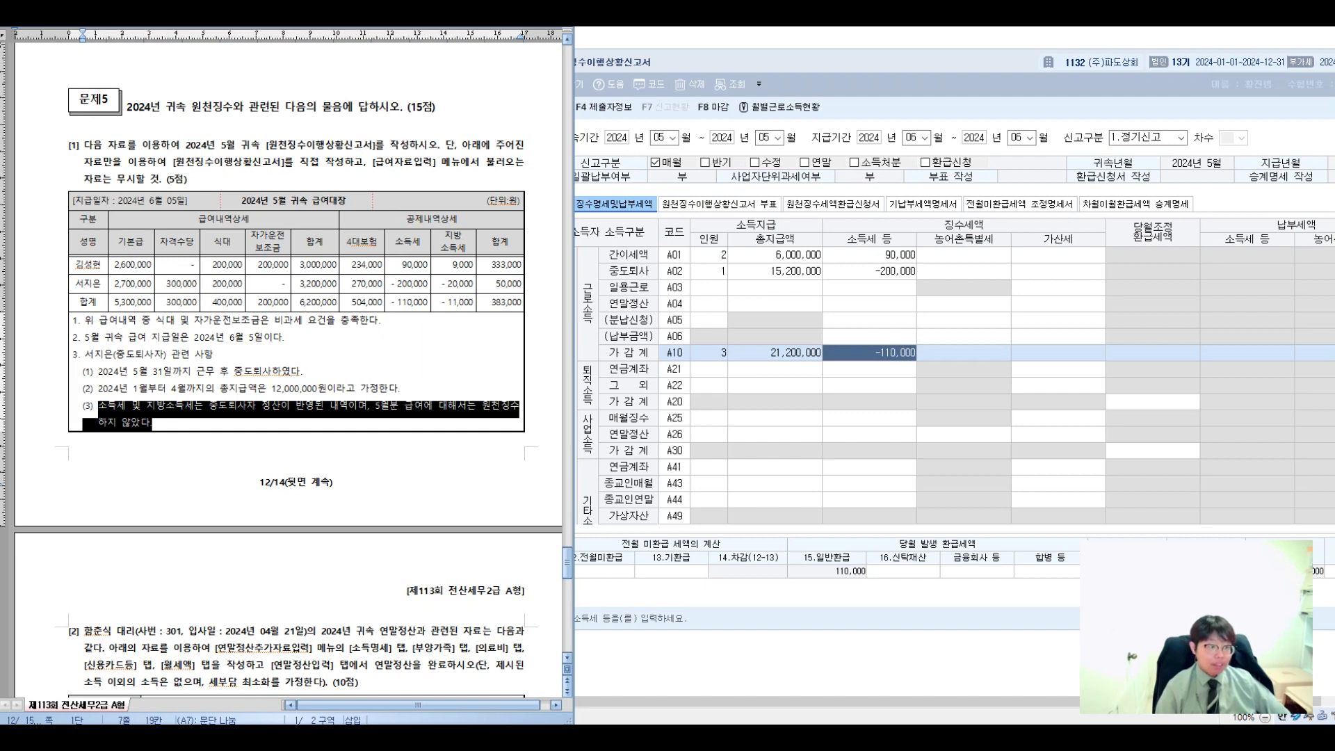
key(Escape)
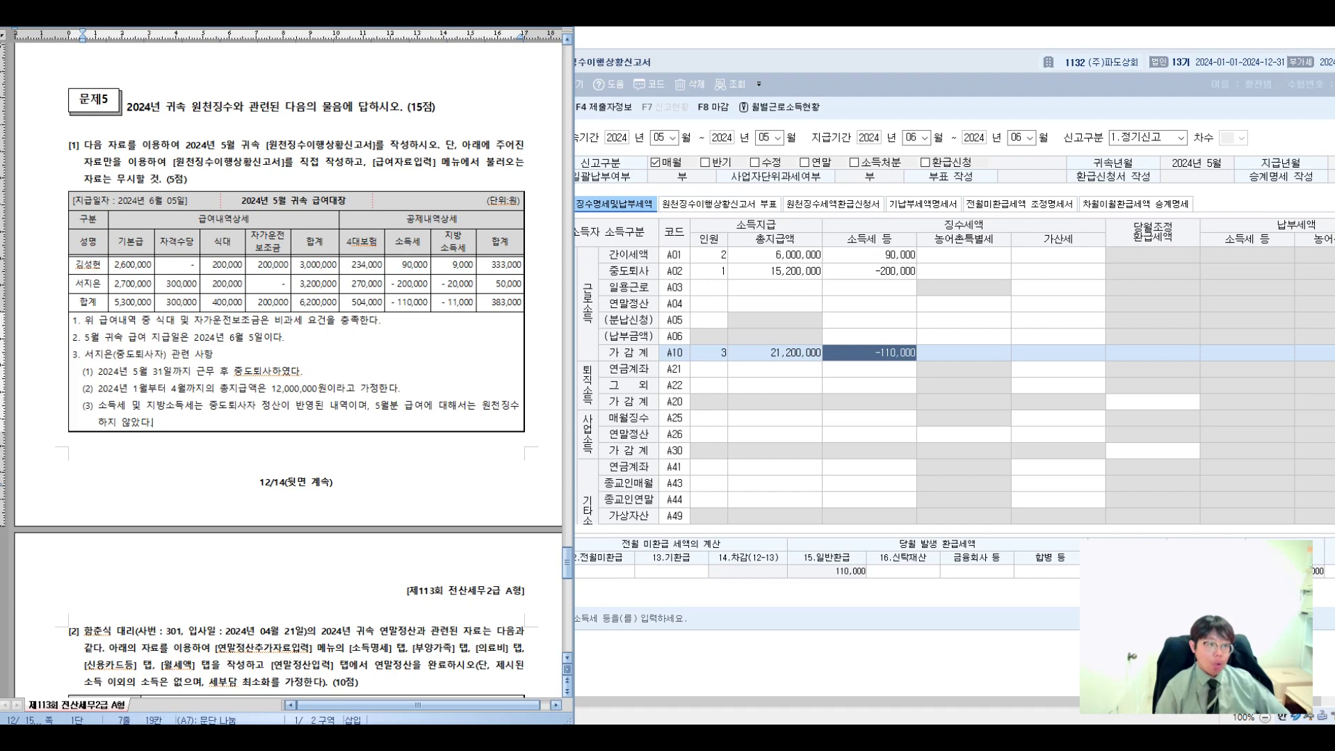
Bring the whole return window into view and examine the 21.환급신청액 field in the refund section
drag(780, 73, 452, 69)
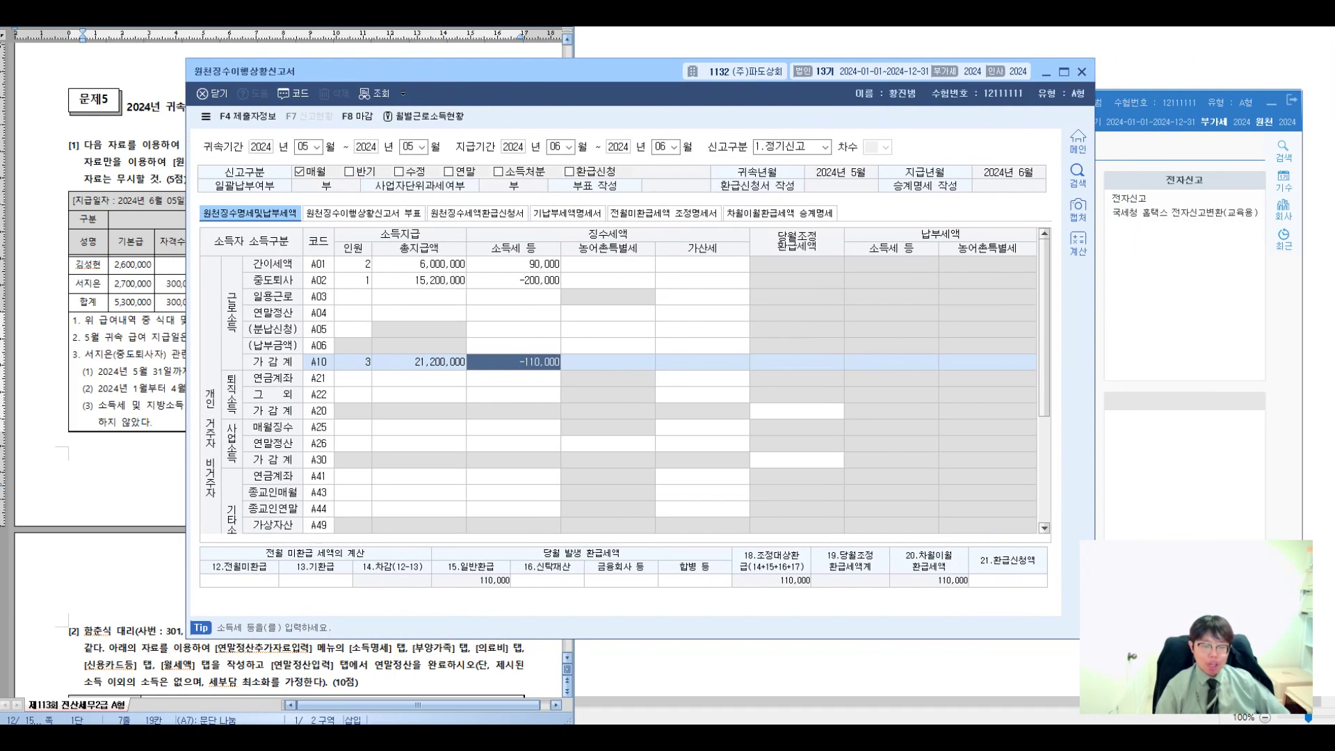
drag(553, 80, 491, 81)
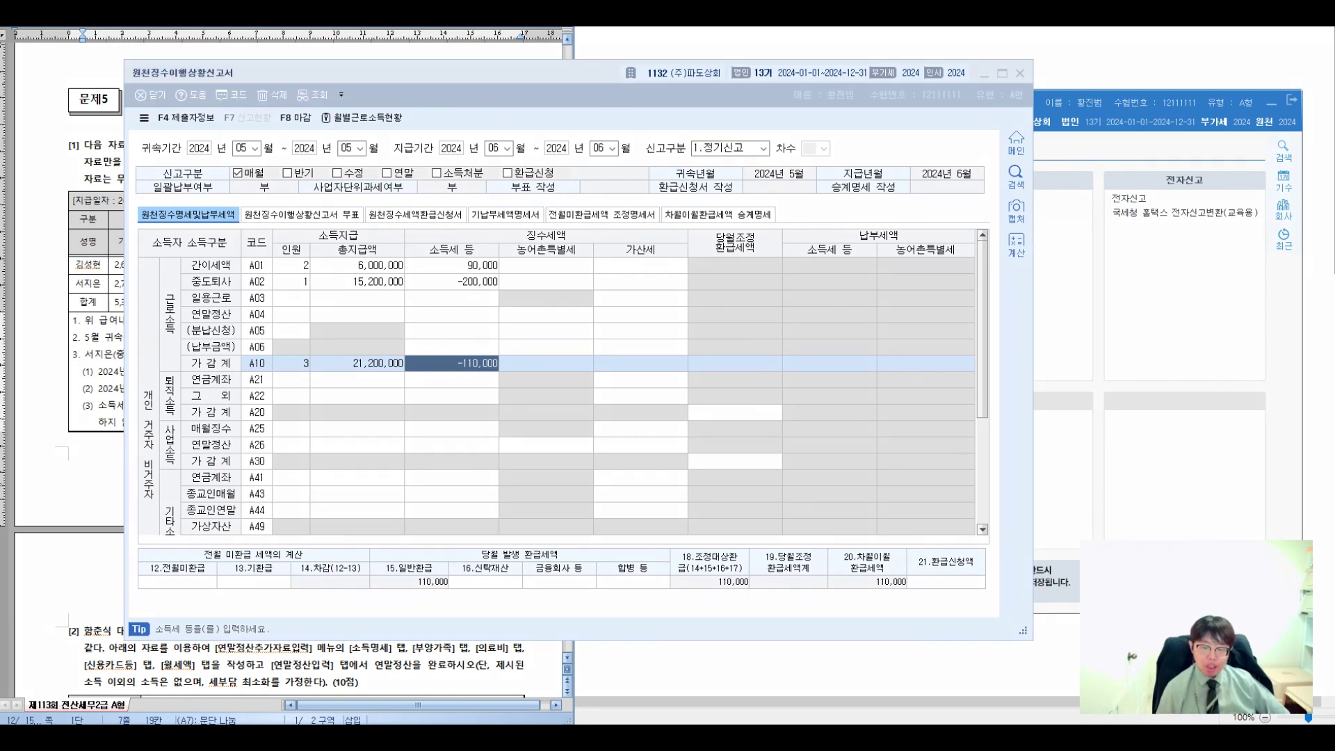
drag(938, 533, 905, 545)
mouse_move(950, 420)
mouse_down()
mouse_move(939, 504)
mouse_move(962, 480)
mouse_up()
mouse_move(988, 438)
mouse_down()
mouse_move(986, 477)
mouse_move(999, 471)
mouse_up()
mouse_move(1029, 445)
mouse_down()
mouse_move(1047, 469)
mouse_move(1113, 462)
mouse_up()
drag(974, 424, 1118, 490)
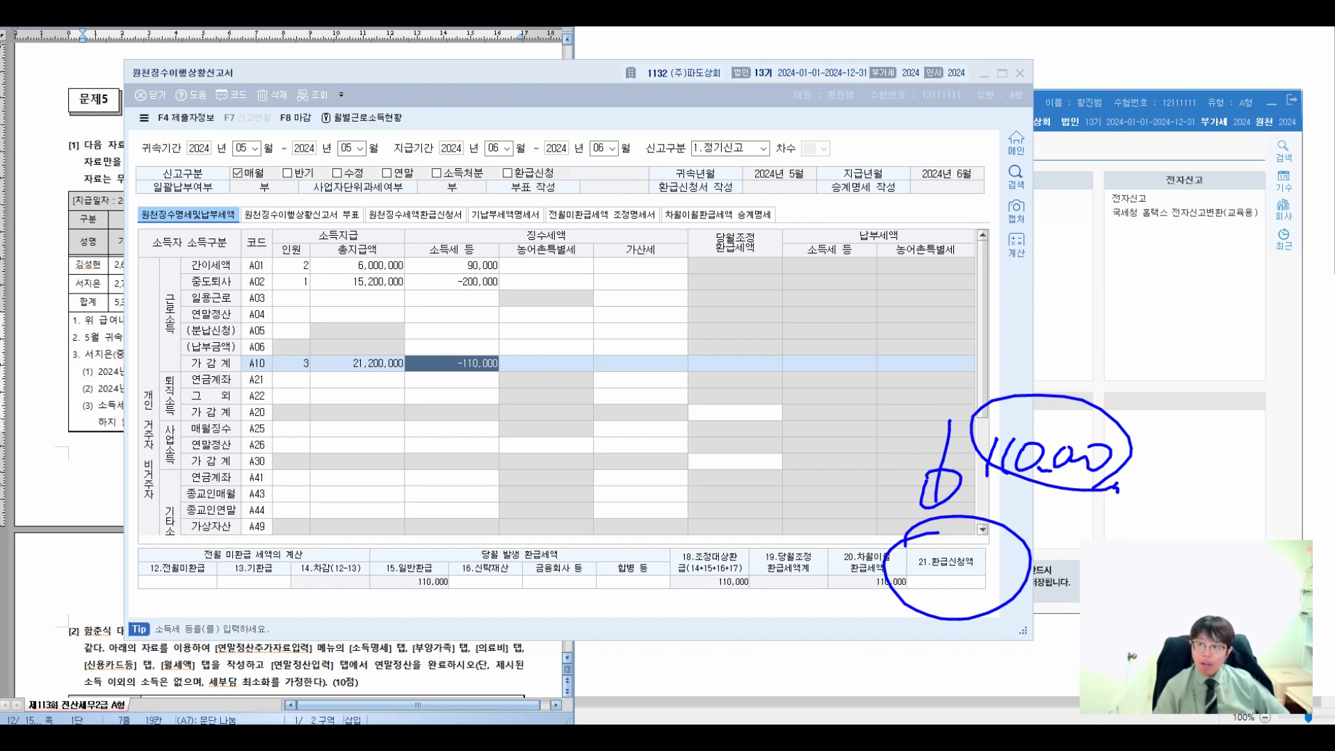
click(946, 582)
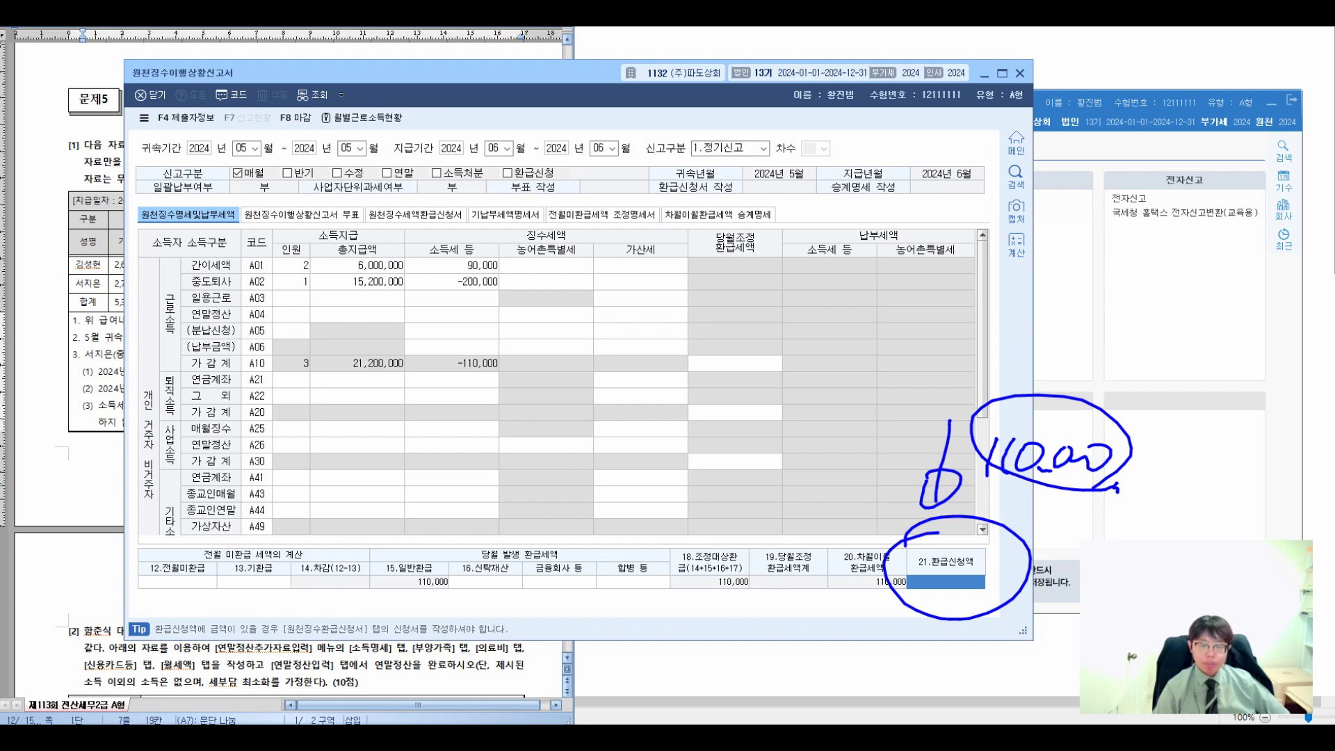
key(Escape)
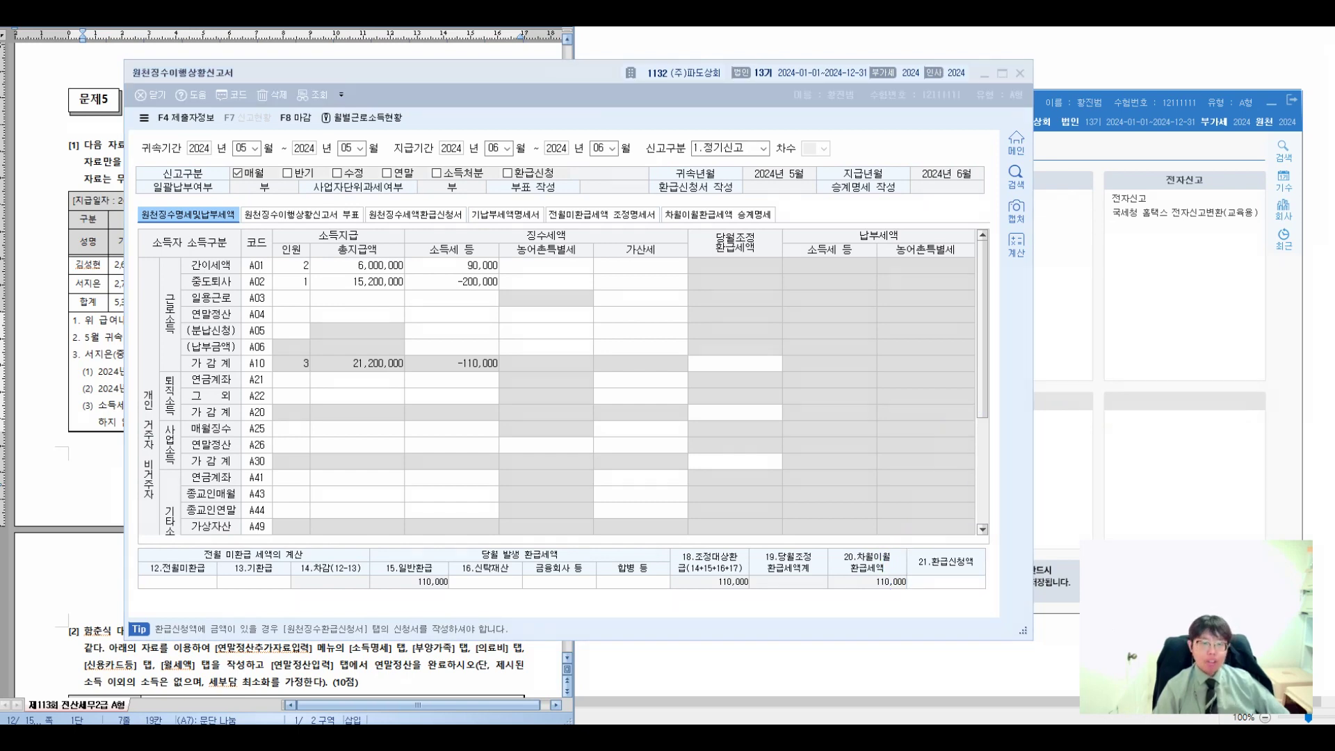
Place the return window beside the exam sheet again and recheck the 소득세 등 amount in the A02 row
click(545, 298)
drag(462, 72, 828, 67)
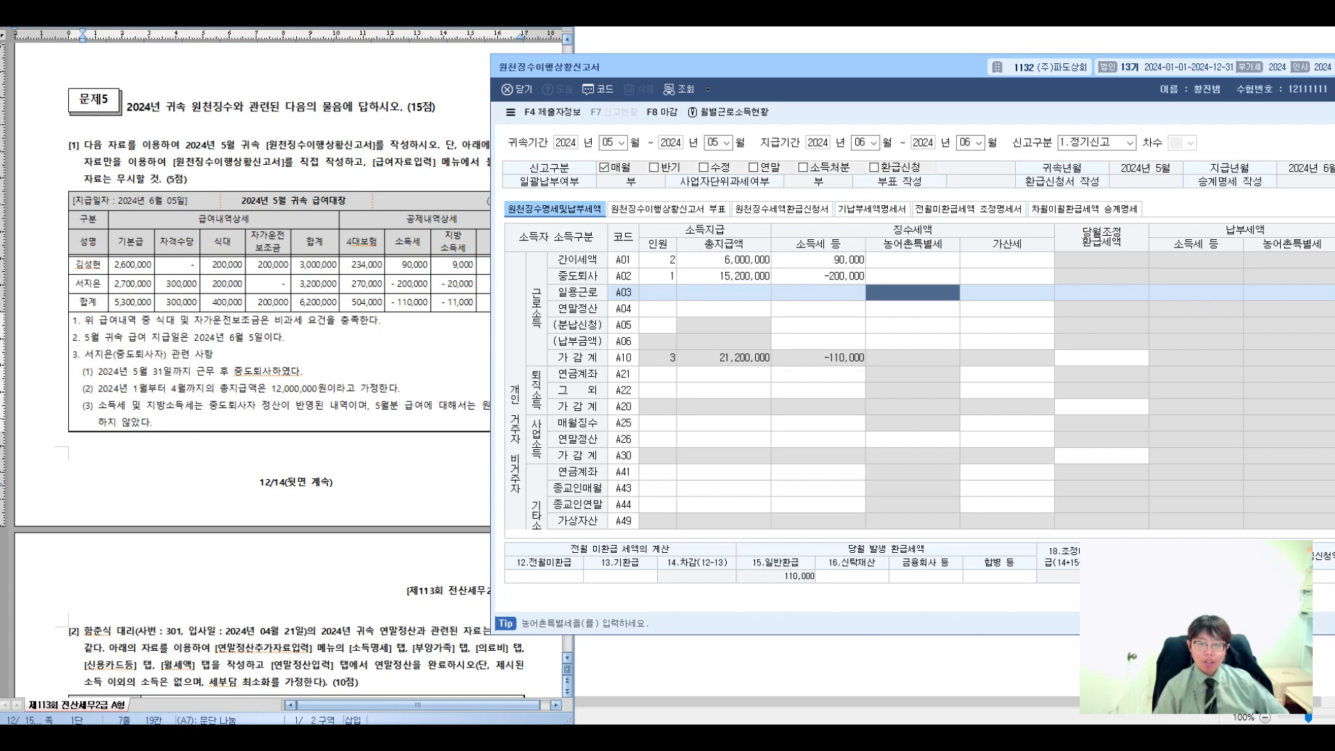
click(817, 276)
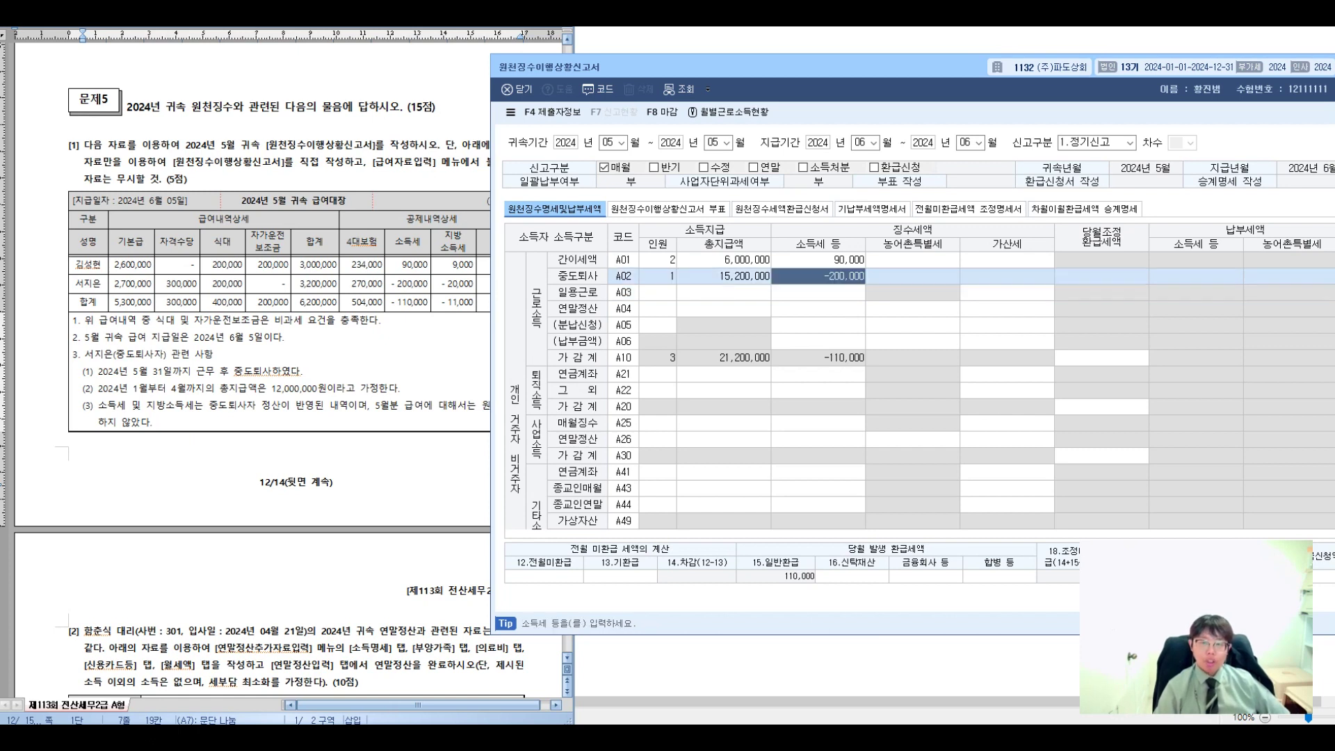